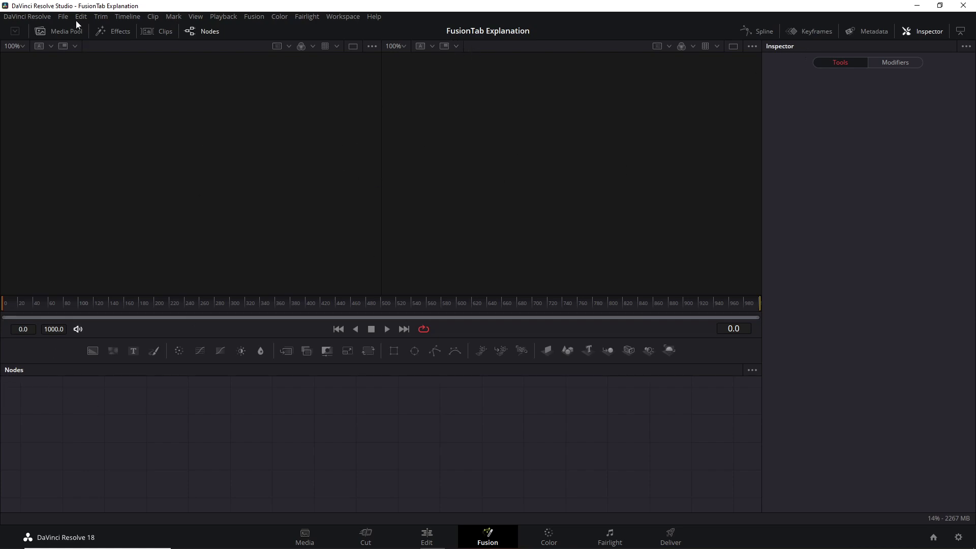
# - Drag Footstepvideo.mp4 from the Media Pool into the Fusion Nodes panel
pyautogui.click(66, 31)
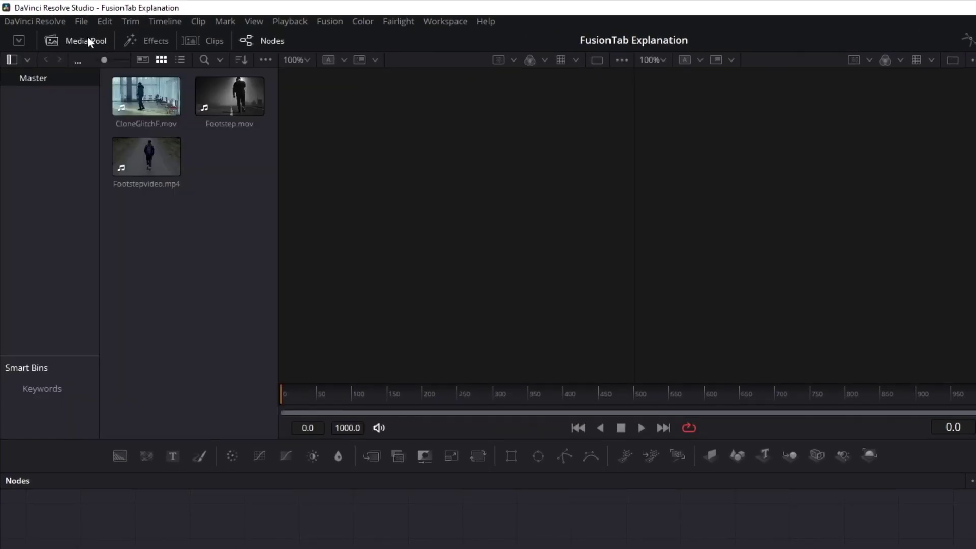
pyautogui.click(165, 97)
pyautogui.click(140, 205)
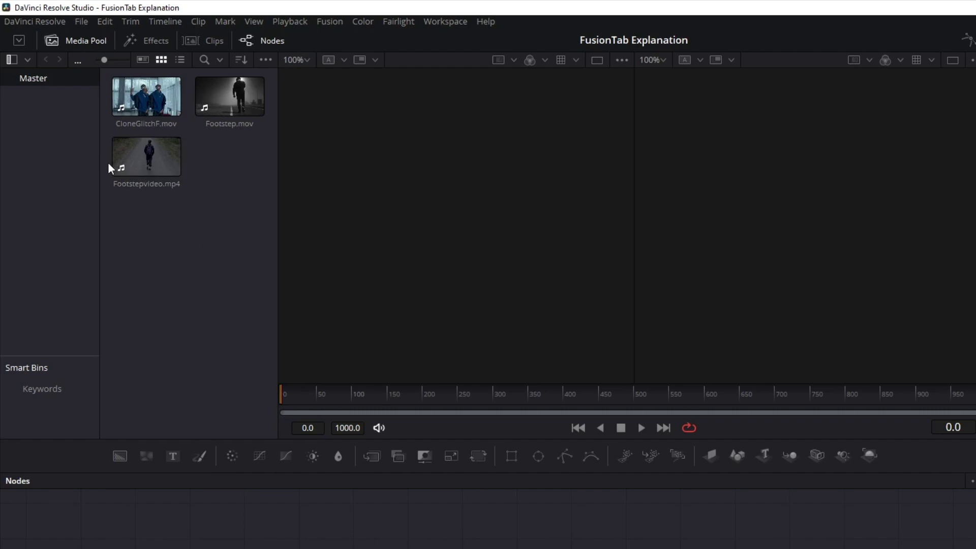
pyautogui.moveTo(142, 160); pyautogui.dragTo(196, 397)
# - Spread MediaIn1 and MediaOut1 apart and arrange them side by side in the node graph
pyautogui.moveTo(334, 402); pyautogui.dragTo(705, 406)
pyautogui.moveTo(193, 397)
pyautogui.mouseDown()
pyautogui.moveTo(202, 417)
pyautogui.moveTo(194, 398)
pyautogui.mouseUp()
pyautogui.moveTo(708, 407); pyautogui.dragTo(734, 401)
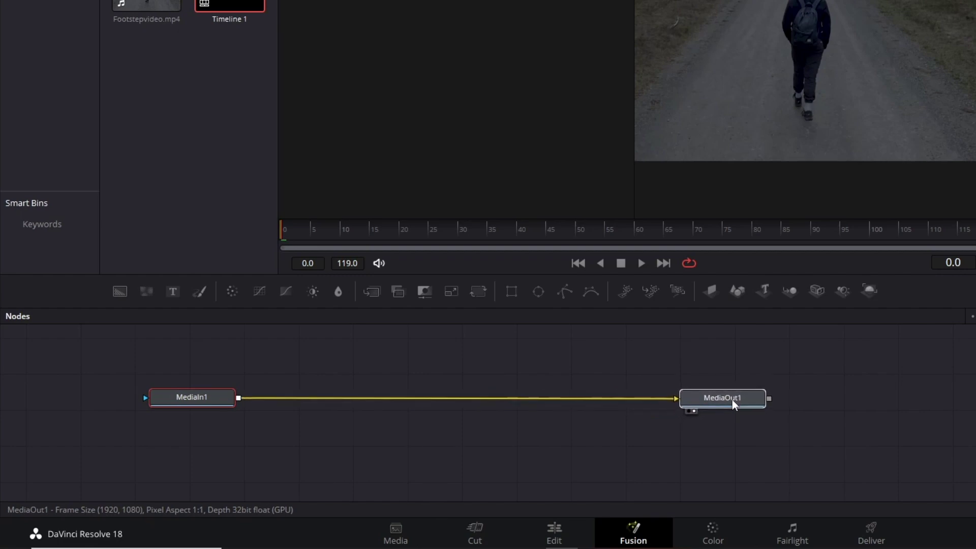
pyautogui.click(515, 443)
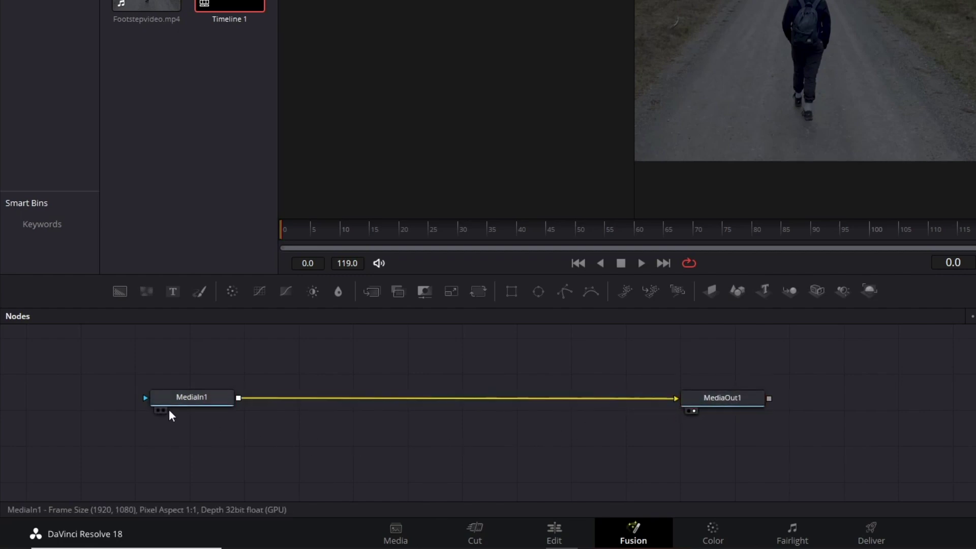
pyautogui.moveTo(188, 398)
pyautogui.mouseDown()
pyautogui.moveTo(182, 388)
pyautogui.moveTo(184, 400)
pyautogui.moveTo(201, 399)
pyautogui.mouseUp()
pyautogui.click(304, 425)
pyautogui.click(412, 447)
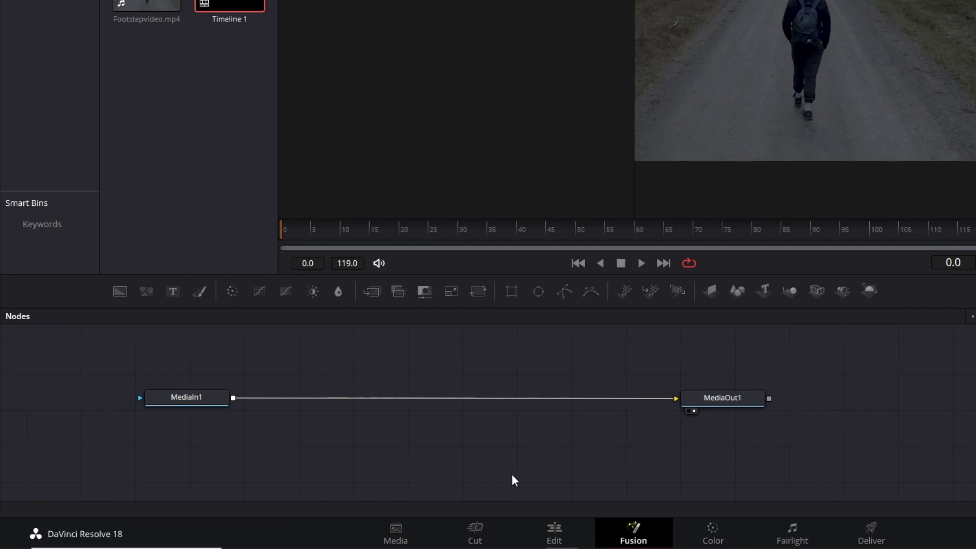
pyautogui.moveTo(182, 400); pyautogui.dragTo(202, 408)
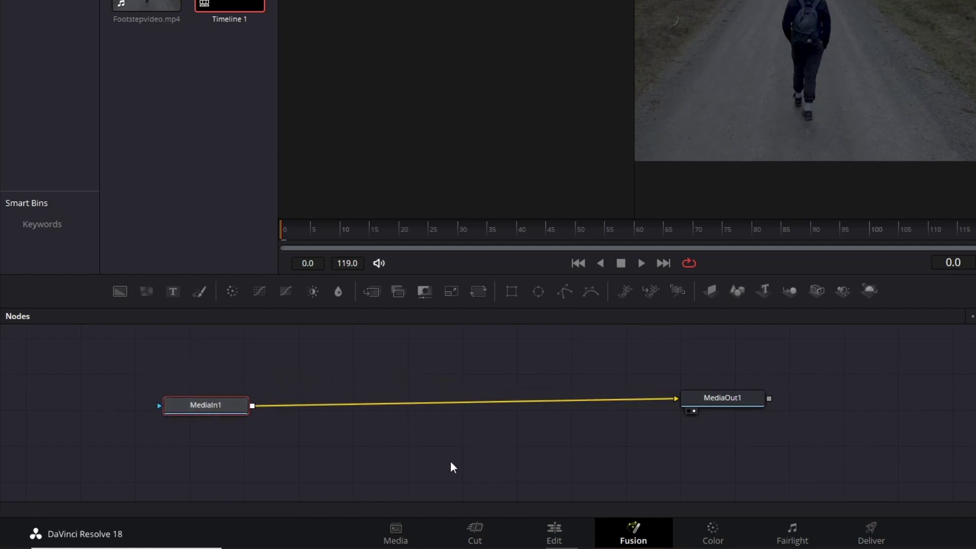
# - Convert the Footstepvideo.mp4 timeline clip into Fusion Clip 1 and return to the Fusion page
pyautogui.click(708, 406)
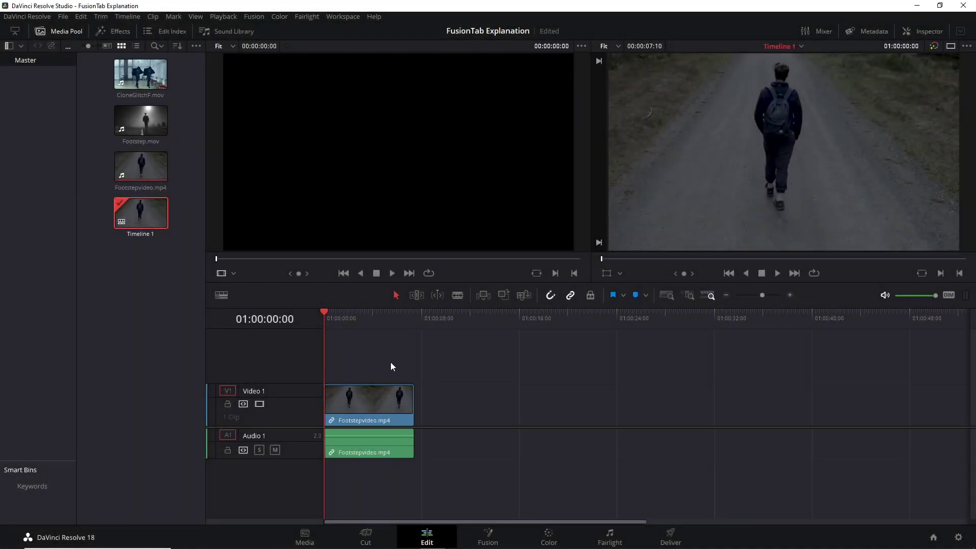
pyautogui.click(388, 412)
pyautogui.rightClick(385, 408)
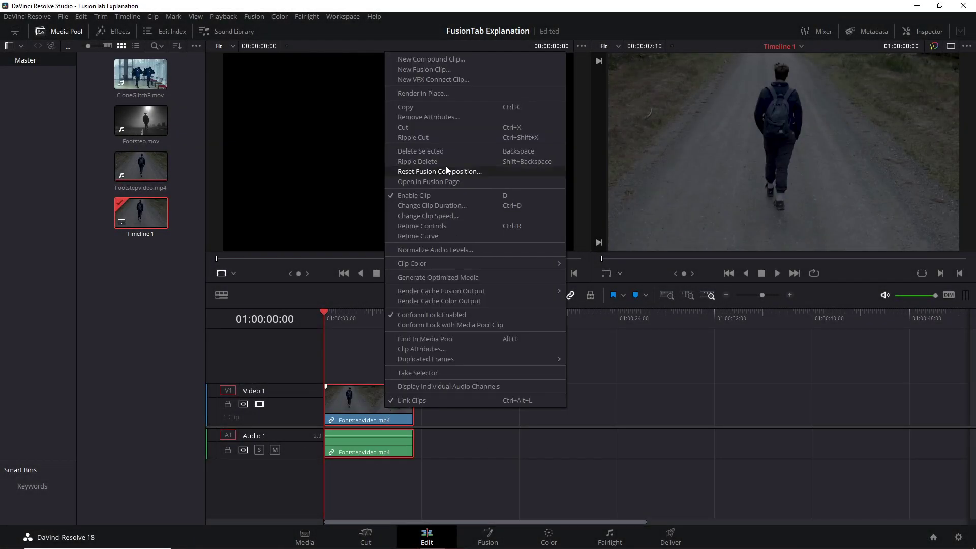
pyautogui.click(440, 69)
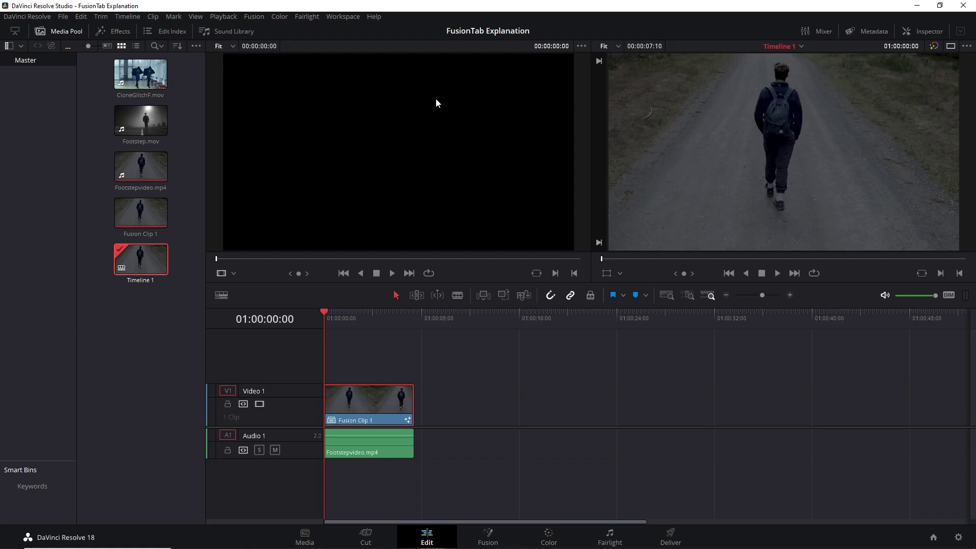
pyautogui.click(492, 532)
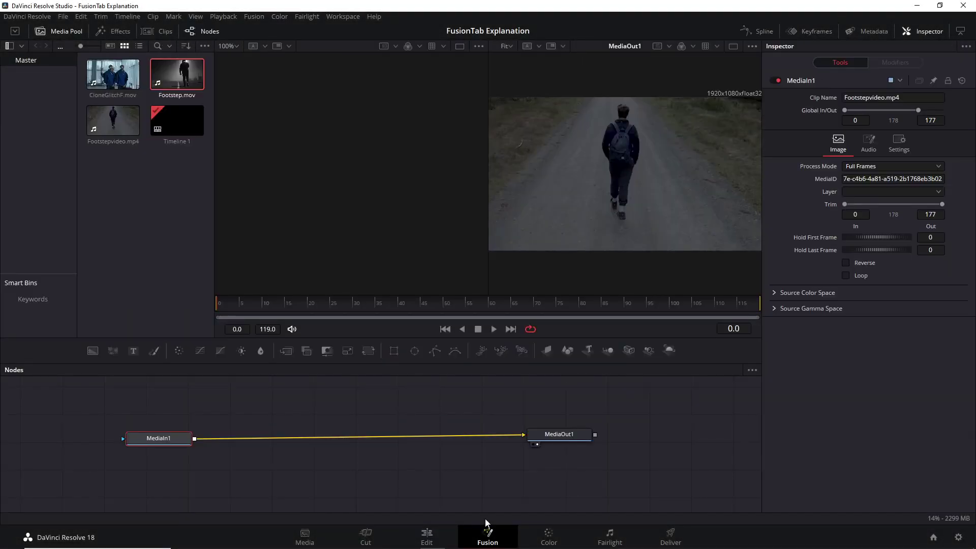
# - Line up MediaIn1 and MediaOut1 so the link between them runs straight
pyautogui.click(543, 436)
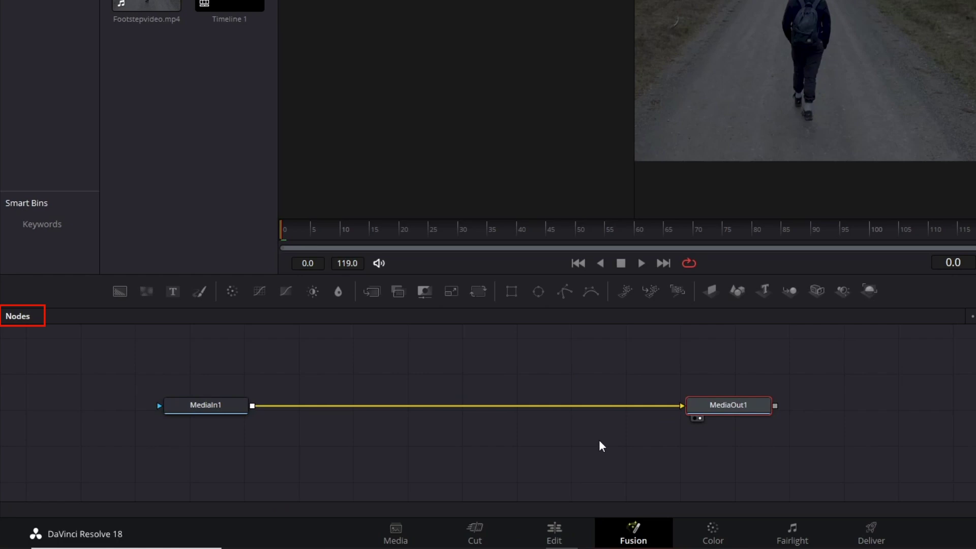
pyautogui.moveTo(222, 413); pyautogui.dragTo(194, 407)
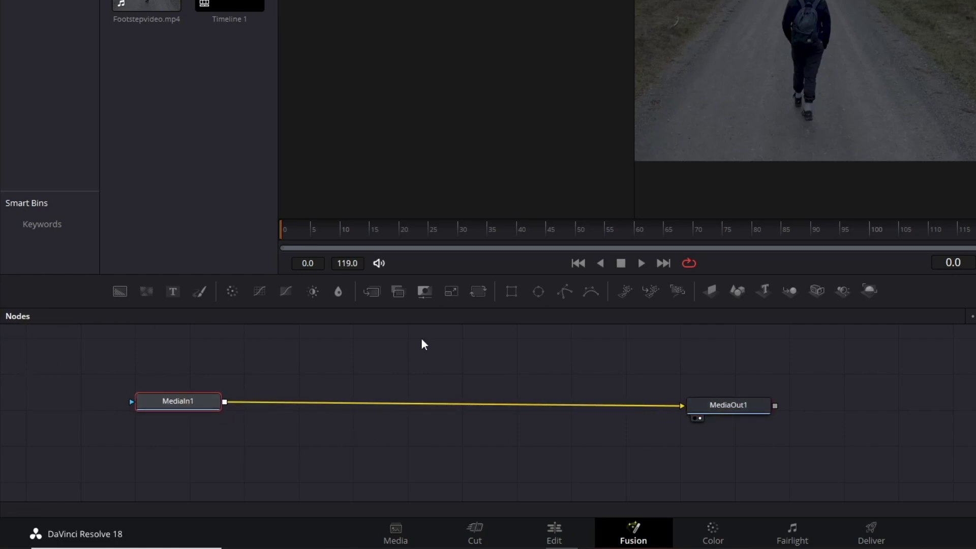
pyautogui.moveTo(735, 405); pyautogui.dragTo(737, 401)
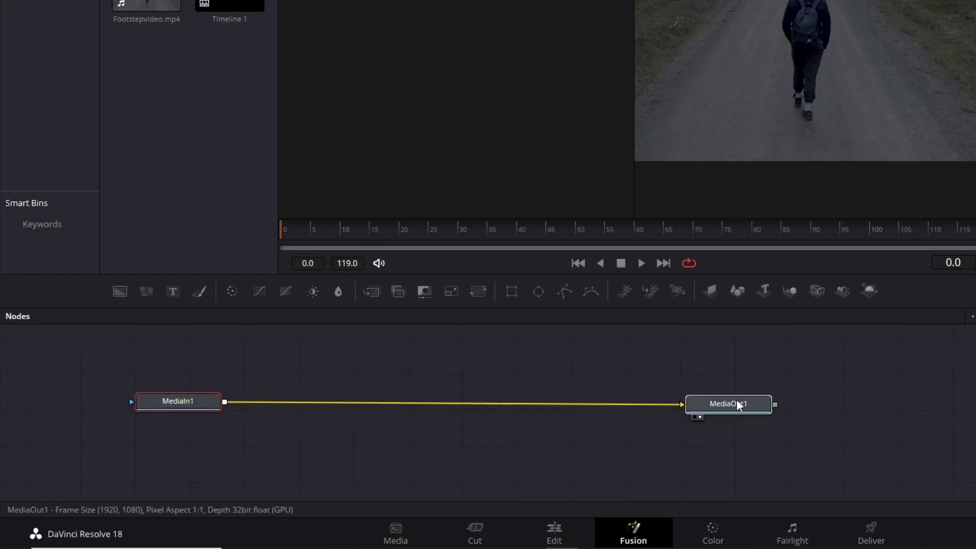
pyautogui.click(506, 449)
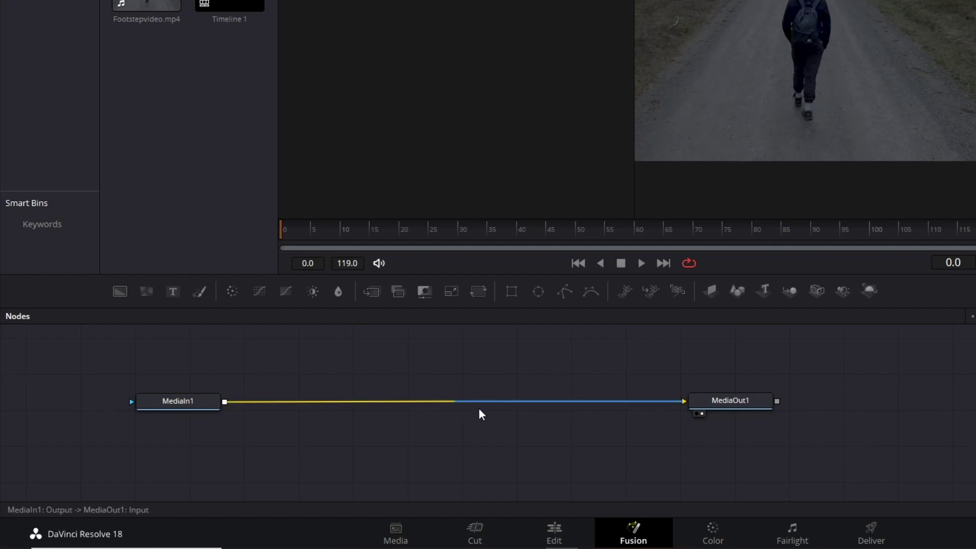
# - Delete the MediaIn1–MediaOut1 link and reconnect MediaIn1's output to MediaOut1's input
pyautogui.click(498, 405)
pyautogui.press('Delete')
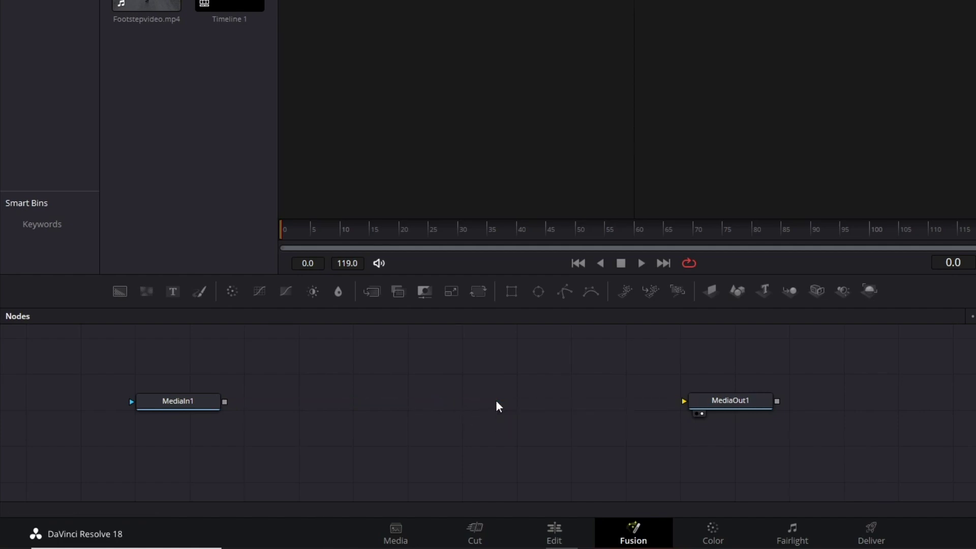
pyautogui.moveTo(335, 409); pyautogui.dragTo(684, 401)
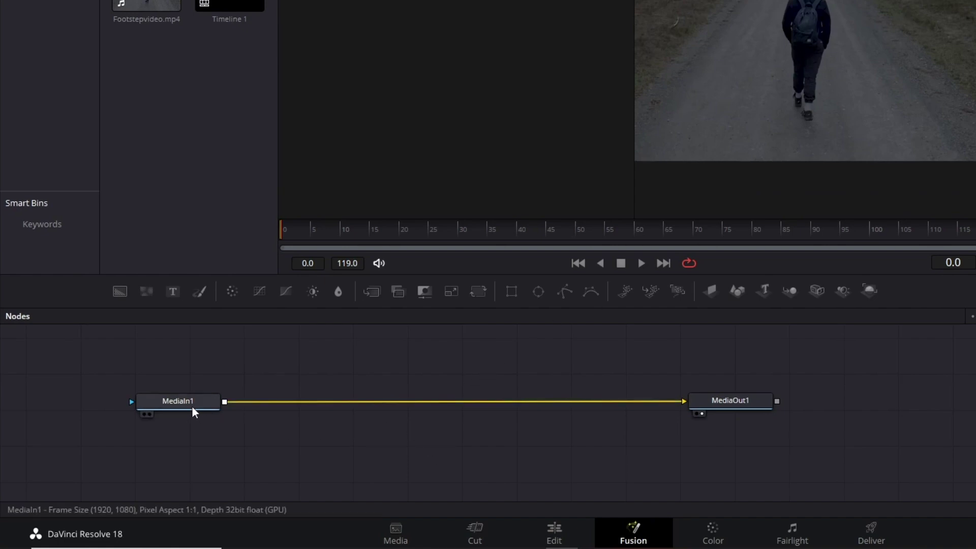
pyautogui.moveTo(191, 405); pyautogui.dragTo(228, 399)
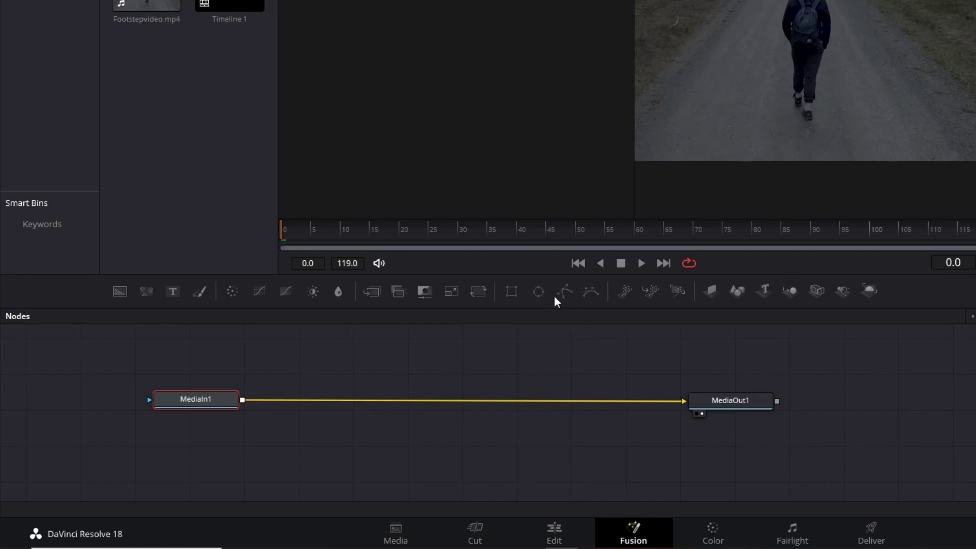
# - Add a Blur1 node and wire it between MediaIn1 and MediaOut1
pyautogui.moveTo(338, 291); pyautogui.dragTo(460, 366)
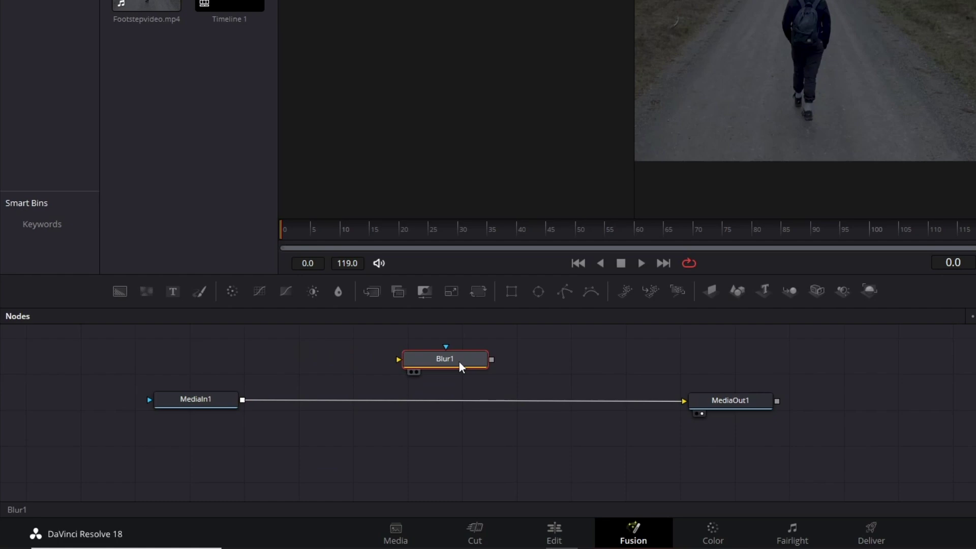
pyautogui.moveTo(611, 401); pyautogui.dragTo(534, 386)
pyautogui.moveTo(415, 355); pyautogui.dragTo(407, 377)
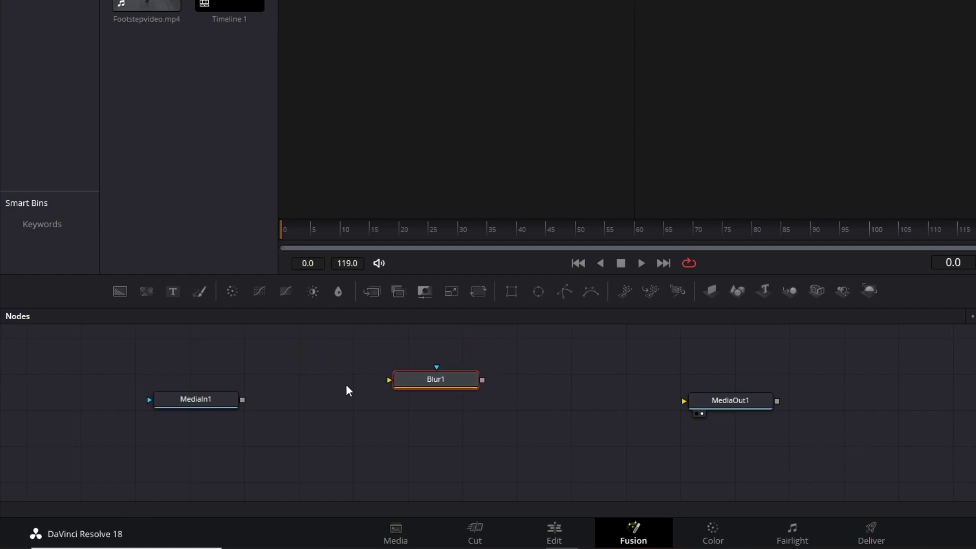
pyautogui.moveTo(244, 401); pyautogui.dragTo(389, 380)
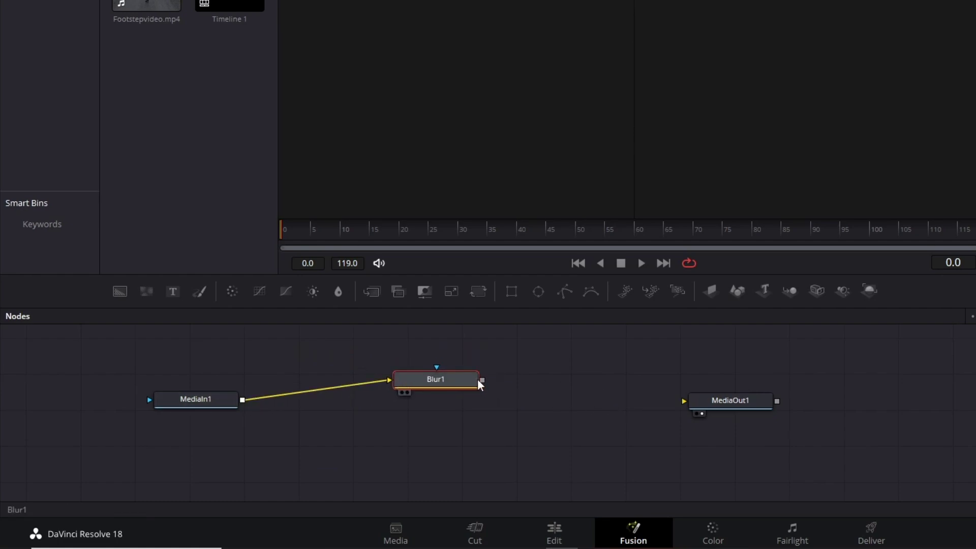
pyautogui.moveTo(482, 380); pyautogui.dragTo(683, 401)
pyautogui.moveTo(447, 386)
pyautogui.mouseDown()
pyautogui.moveTo(453, 416)
pyautogui.moveTo(447, 400)
pyautogui.moveTo(438, 406)
pyautogui.moveTo(451, 372)
pyautogui.moveTo(451, 409)
pyautogui.moveTo(454, 378)
pyautogui.mouseUp()
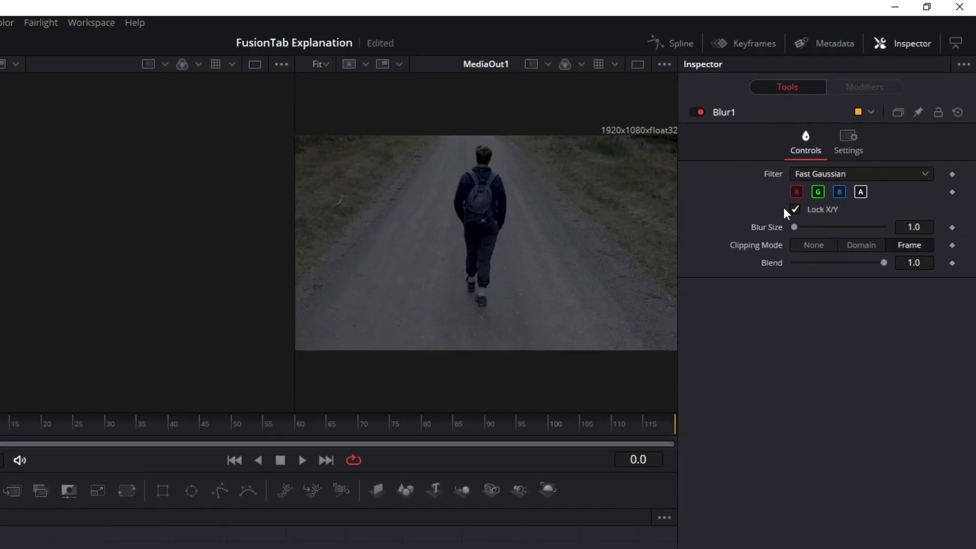
# - Set Blur1's Blur Size to 56.7 and lower its Blend to about 0.7
pyautogui.moveTo(795, 227); pyautogui.dragTo(816, 227)
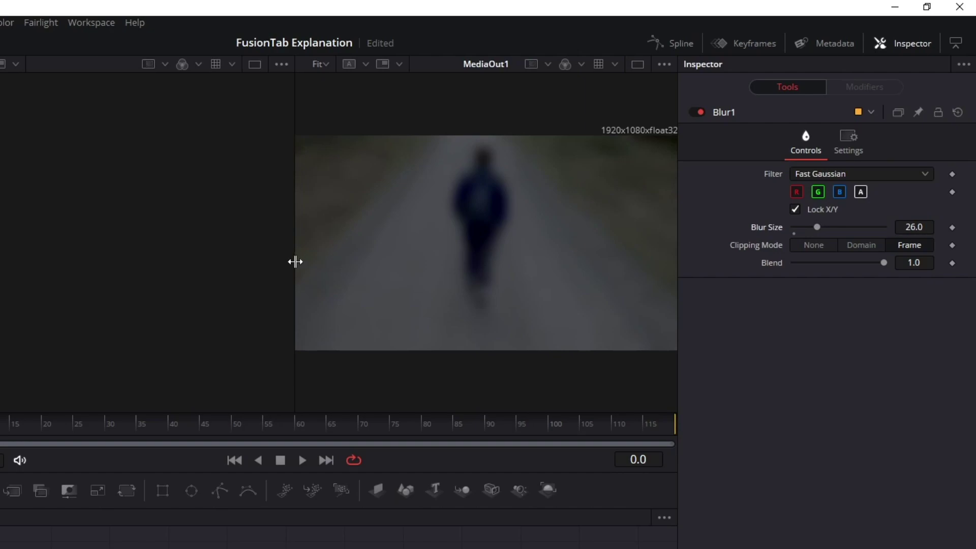
pyautogui.moveTo(295, 261); pyautogui.dragTo(202, 265)
pyautogui.moveTo(833, 227); pyautogui.dragTo(793, 226)
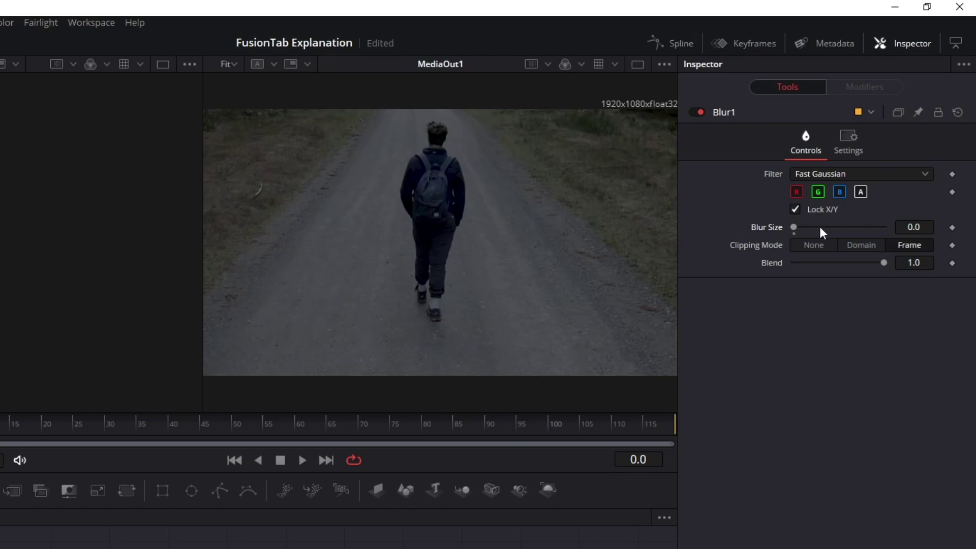
pyautogui.moveTo(793, 227); pyautogui.dragTo(840, 235)
pyautogui.moveTo(879, 263); pyautogui.dragTo(854, 263)
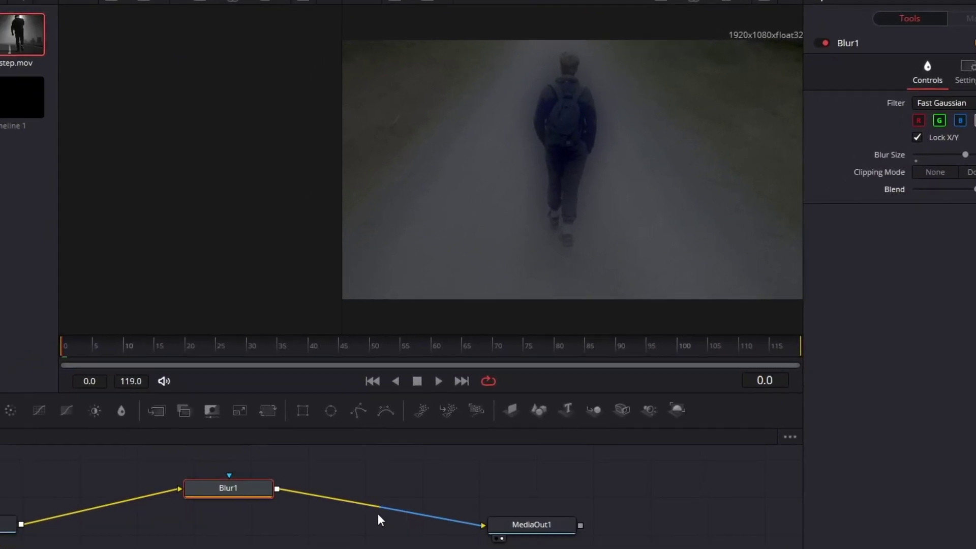
# - Rewire the graph as MediaIn1 → Blur1 → MediaOut1 to restore the blurred picture
pyautogui.moveTo(377, 518); pyautogui.dragTo(395, 519)
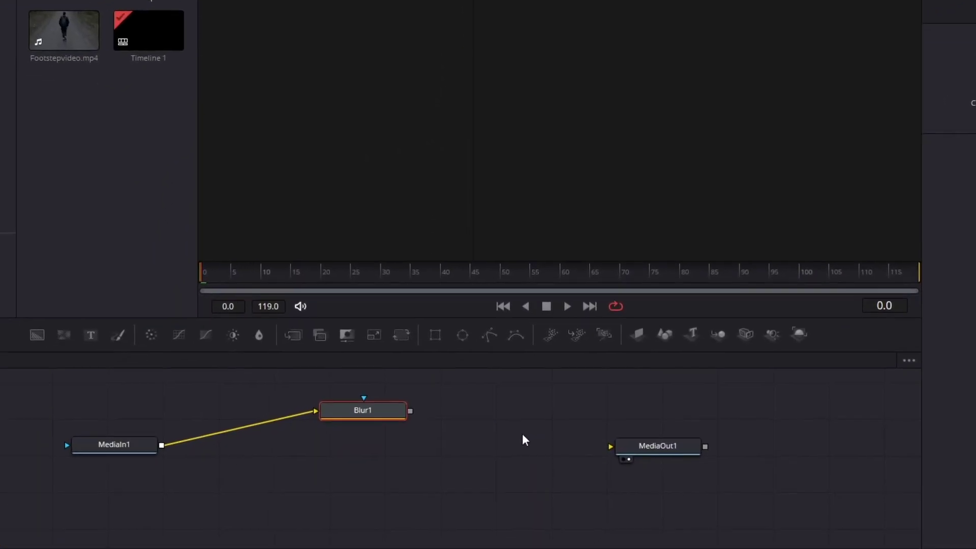
pyautogui.moveTo(143, 497); pyautogui.dragTo(267, 488)
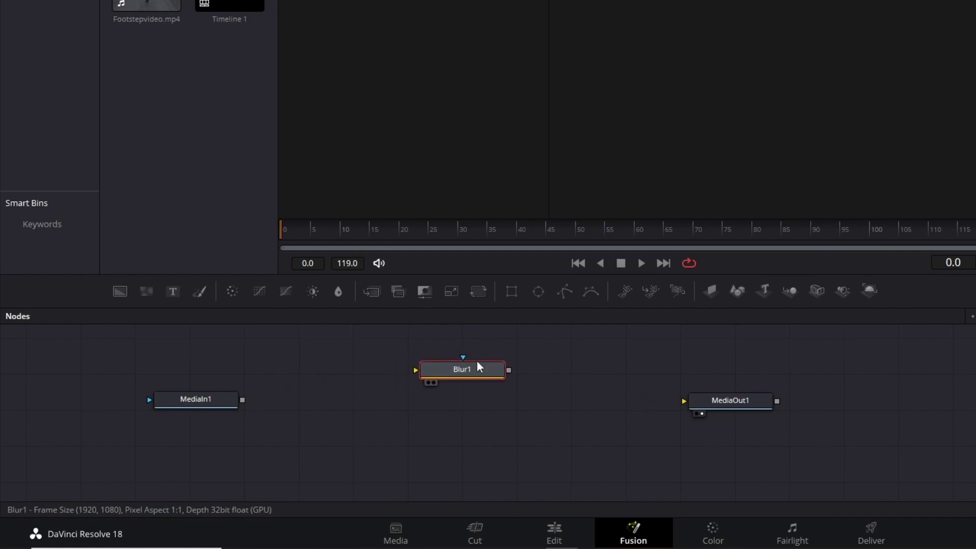
pyautogui.moveTo(479, 365); pyautogui.dragTo(480, 359)
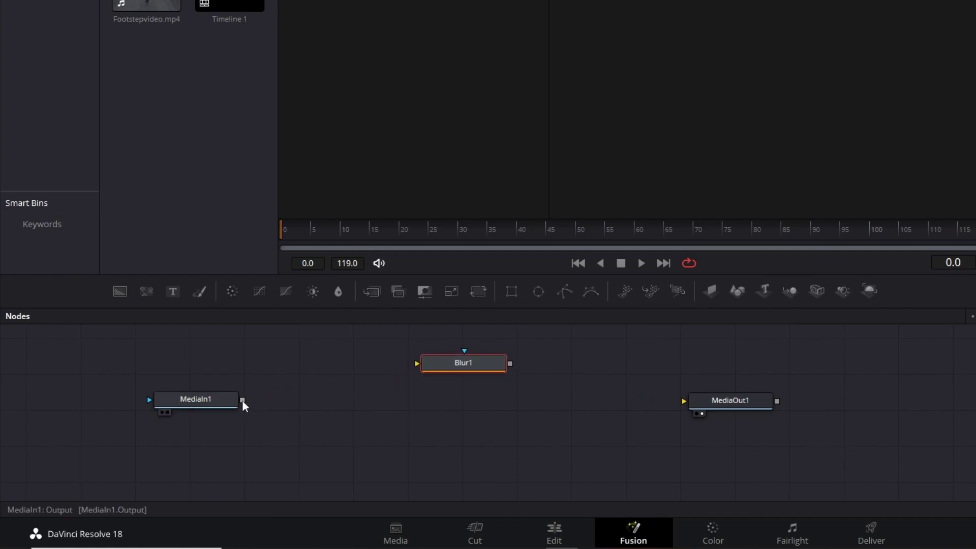
pyautogui.moveTo(243, 400); pyautogui.dragTo(684, 401)
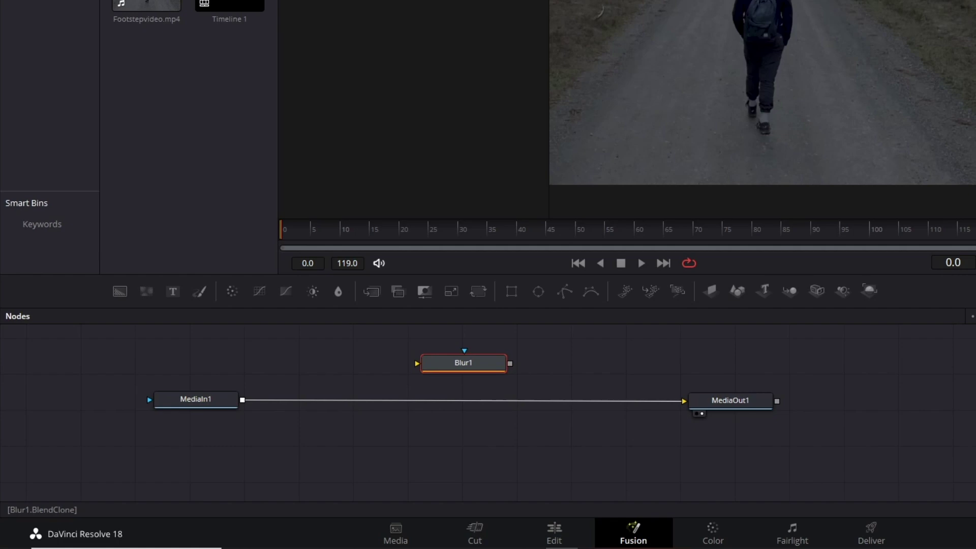
pyautogui.moveTo(631, 405); pyautogui.dragTo(630, 405)
pyautogui.moveTo(444, 376); pyautogui.dragTo(436, 397)
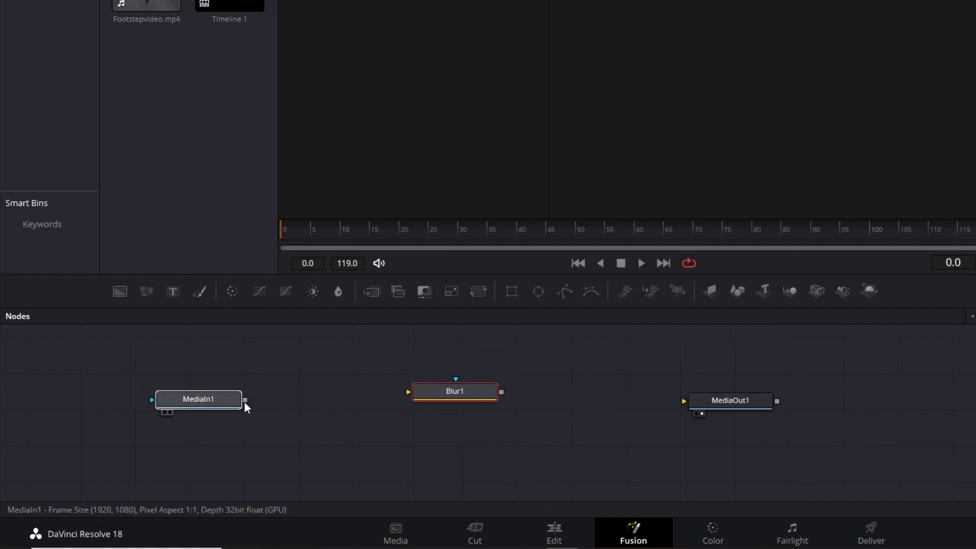
pyautogui.moveTo(235, 402); pyautogui.dragTo(683, 401)
# - Delete the Blur1 node and shift MediaIn1 further left
pyautogui.click(399, 425)
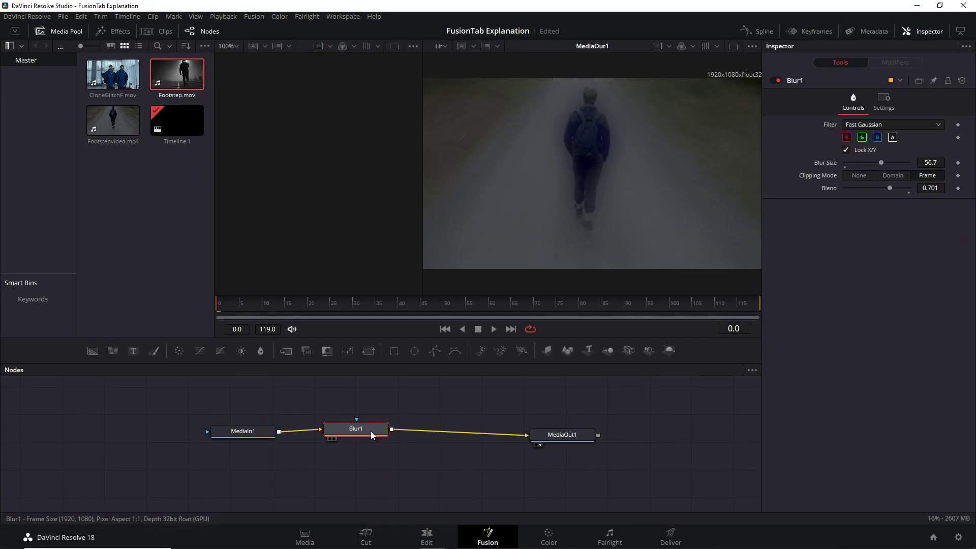
pyautogui.press('Delete')
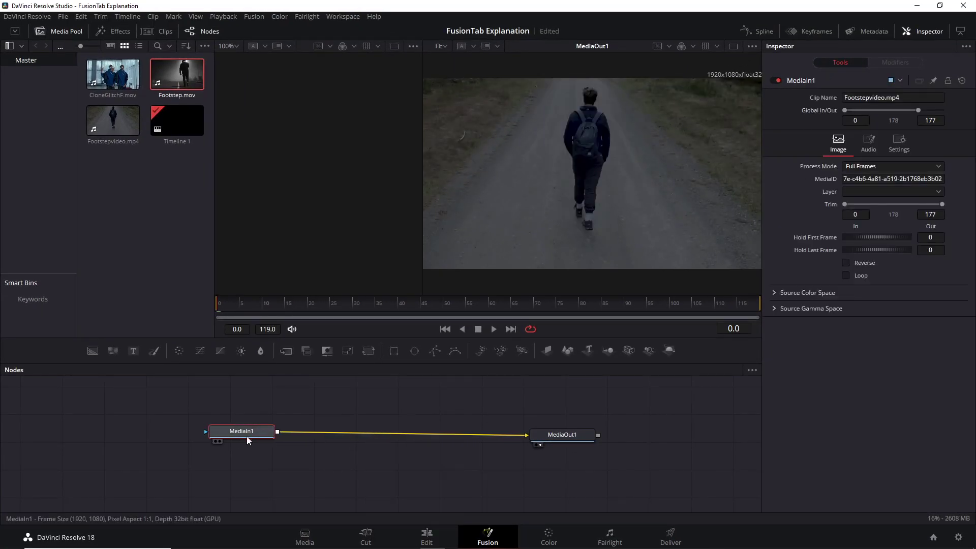
pyautogui.moveTo(246, 440); pyautogui.dragTo(180, 447)
# - Insert a fresh Blur1 on the link, followed by BrightnessContrast1 and ColorCorrector1
pyautogui.moveTo(260, 355); pyautogui.dragTo(331, 419)
pyautogui.moveTo(183, 437); pyautogui.dragTo(163, 429)
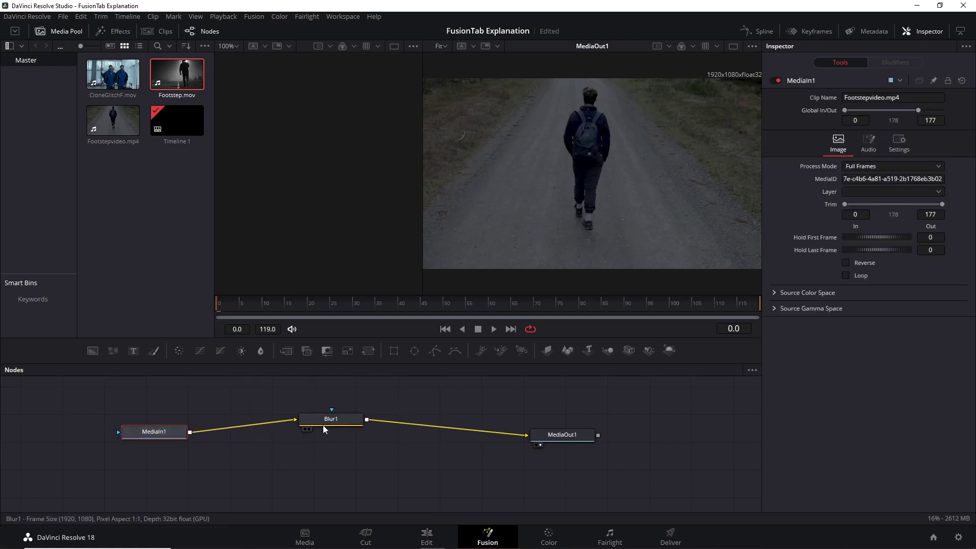
pyautogui.moveTo(322, 425); pyautogui.dragTo(254, 429)
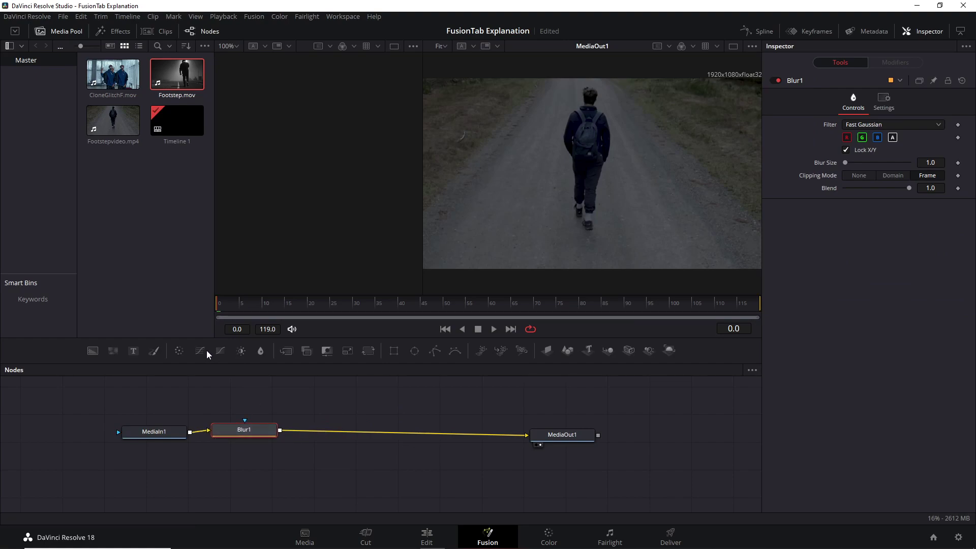
pyautogui.click(240, 352)
pyautogui.click(179, 352)
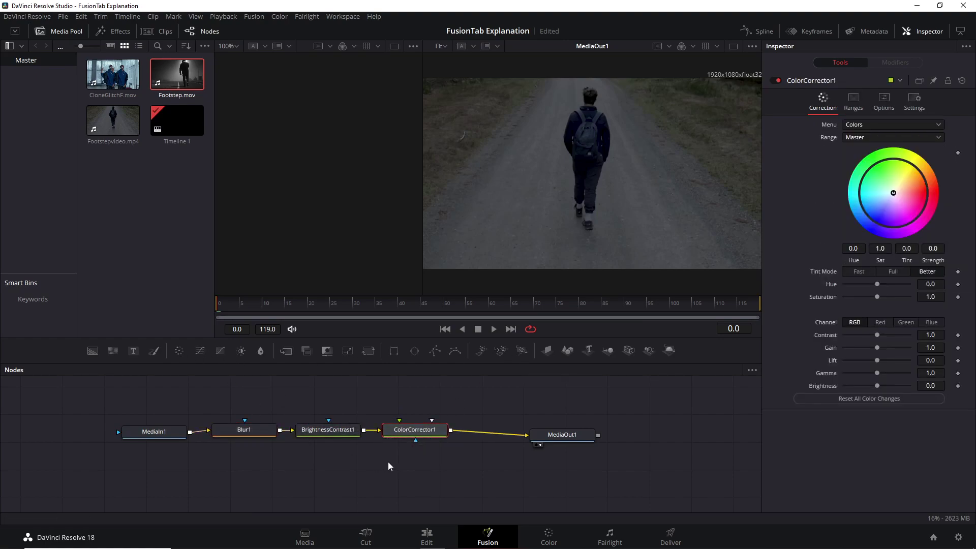
# - Delete ColorCorrector1, BrightnessContrast1 and Blur1, then browse the Select Tool list and cancel it
pyautogui.press('Delete')
pyautogui.press('Delete')
pyautogui.press('Delete')
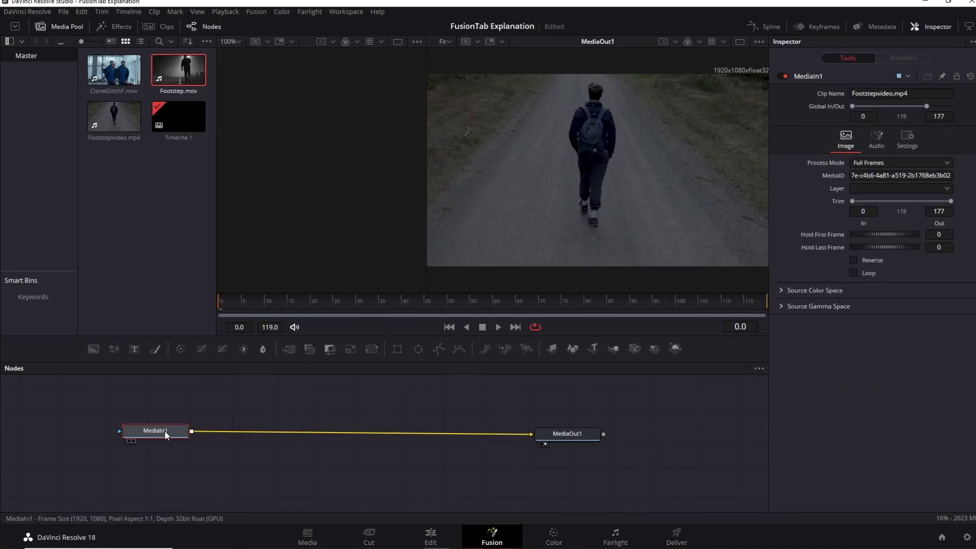
pyautogui.hotkey('shift', 'space')
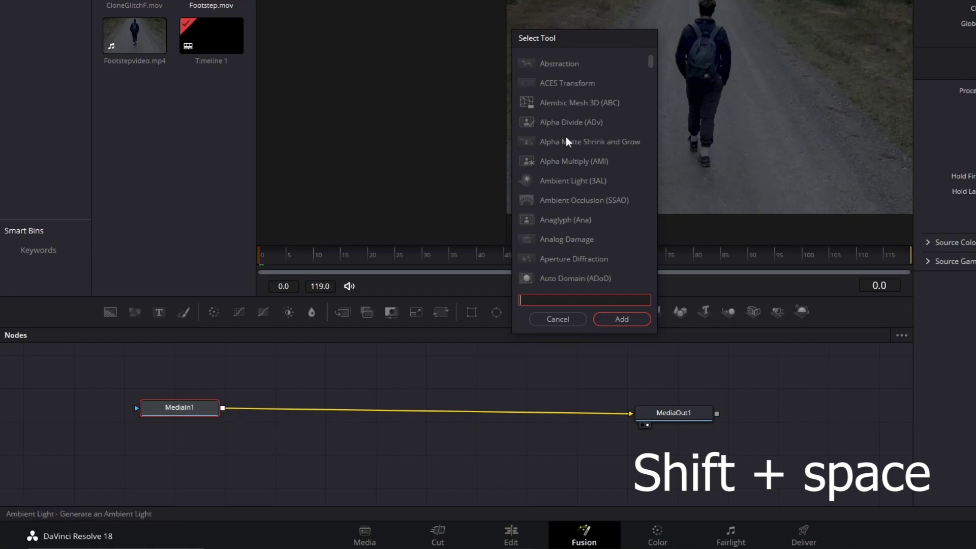
pyautogui.moveTo(575, 41); pyautogui.dragTo(614, 42)
pyautogui.scroll(-2, 635, 137)
pyautogui.scroll(-15, 660, 145)
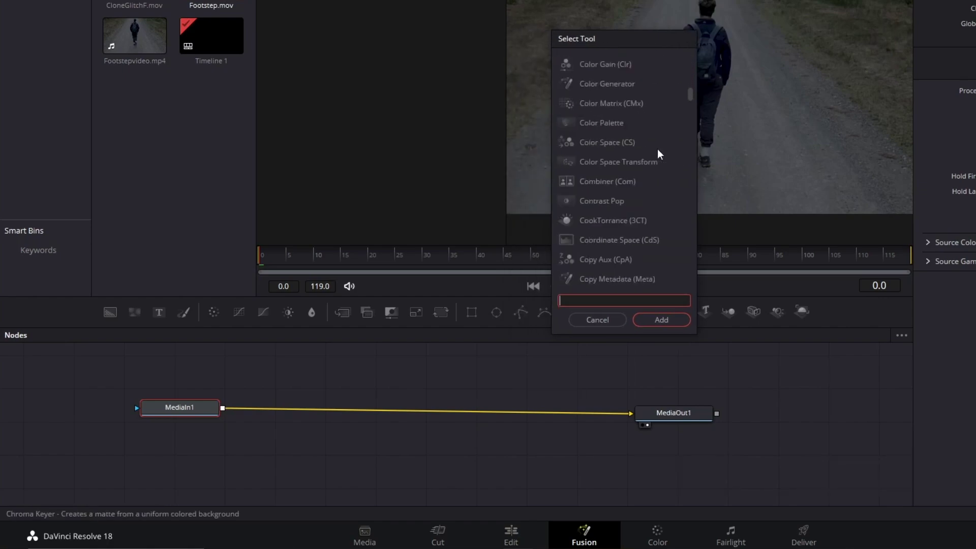
pyautogui.click(690, 109)
pyautogui.moveTo(691, 111); pyautogui.dragTo(693, 62)
pyautogui.moveTo(639, 38); pyautogui.dragTo(673, 72)
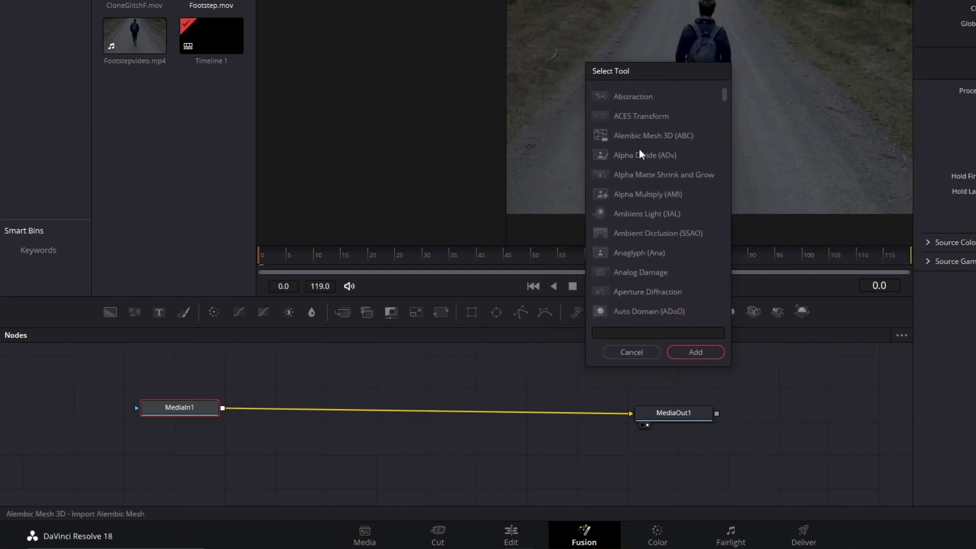
pyautogui.click(630, 352)
# - Level MediaIn1 and MediaOut1, then add Footstep.mov from the Media Pool as MediaIn2
pyautogui.moveTo(175, 409); pyautogui.dragTo(174, 433)
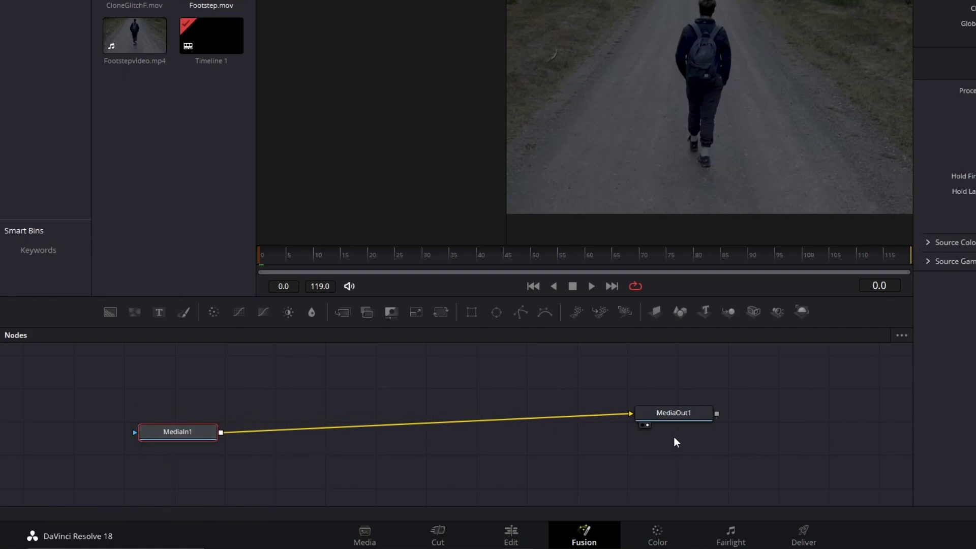
pyautogui.moveTo(673, 415); pyautogui.dragTo(675, 435)
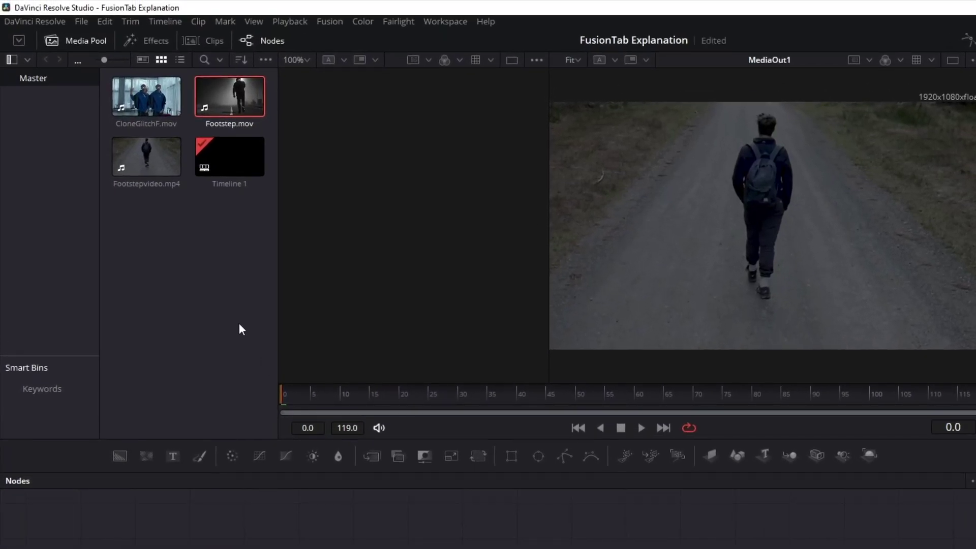
pyautogui.moveTo(238, 124); pyautogui.dragTo(203, 548)
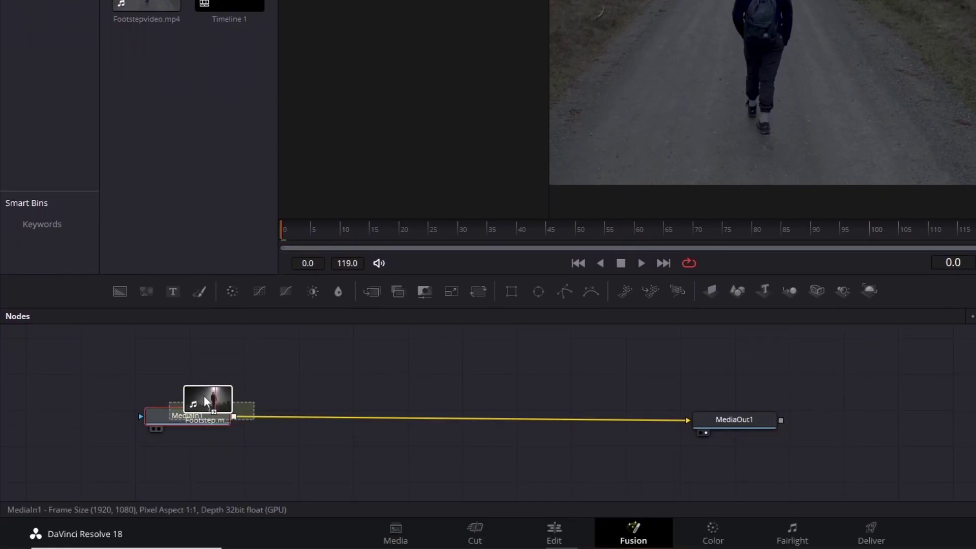
pyautogui.moveTo(205, 396); pyautogui.dragTo(209, 379)
# - Add a Merge1 node via tool search, place it before MediaOut1, and connect MediaIn1 as foreground
pyautogui.hotkey('shift', 'space')
pyautogui.write('mer')
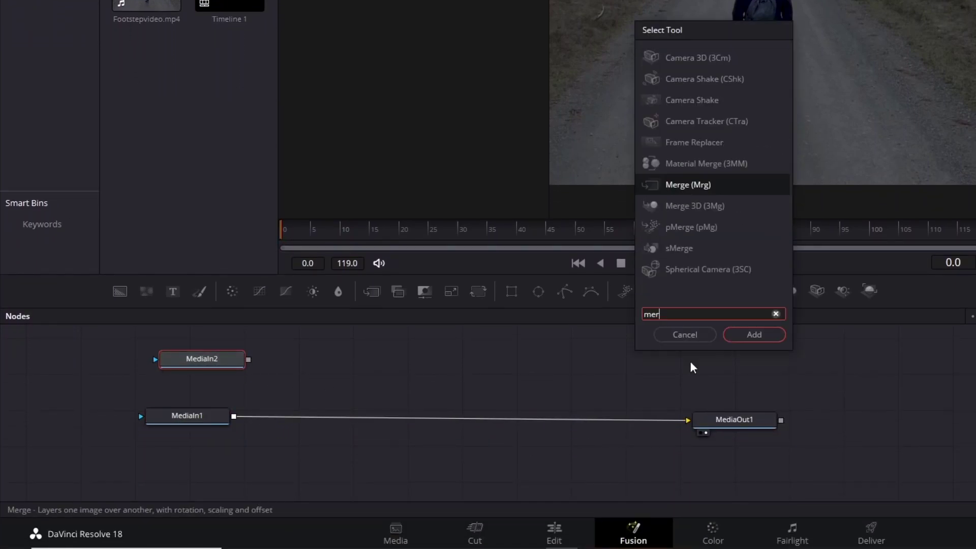
pyautogui.press('Return')
pyautogui.moveTo(568, 374); pyautogui.dragTo(652, 420)
pyautogui.moveTo(524, 433); pyautogui.dragTo(594, 423)
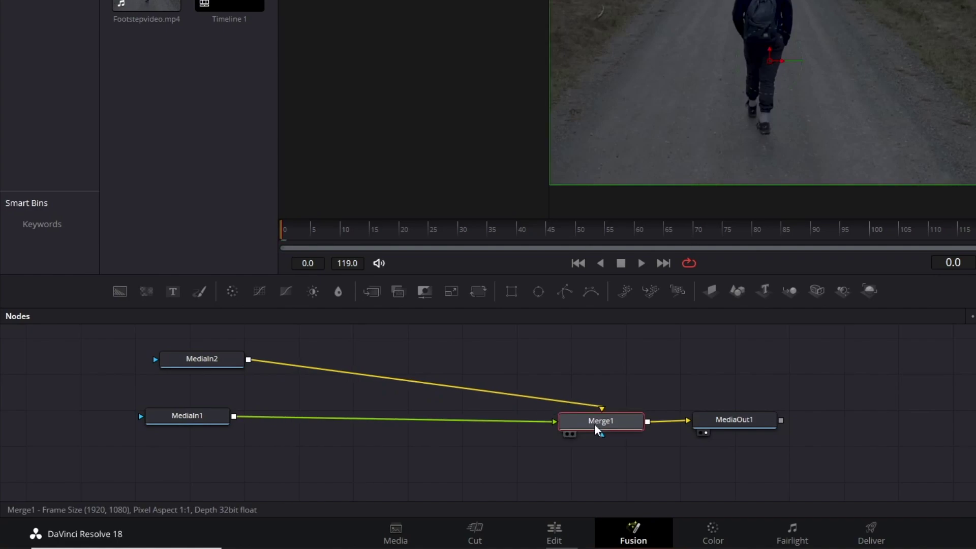
pyautogui.moveTo(215, 358); pyautogui.dragTo(202, 352)
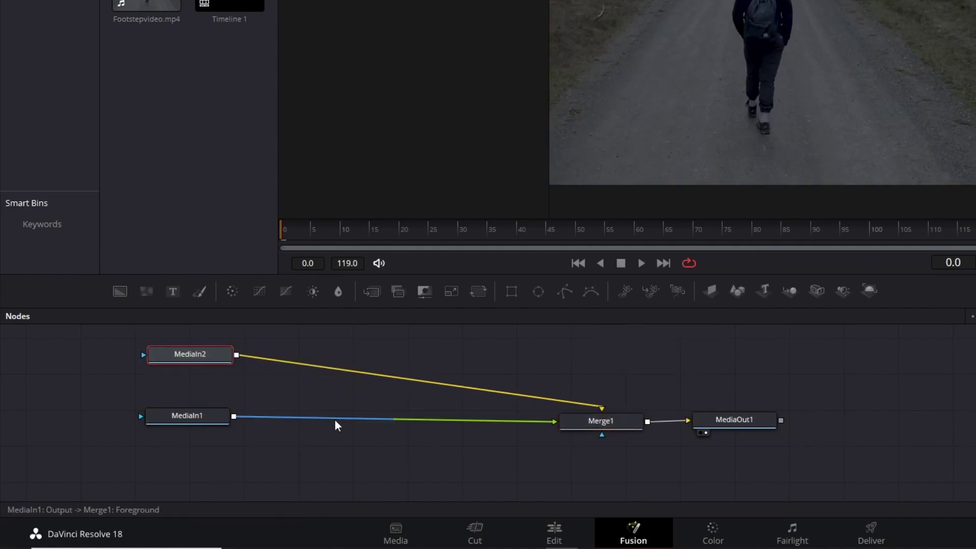
pyautogui.click(185, 361)
pyautogui.rightClick(189, 359)
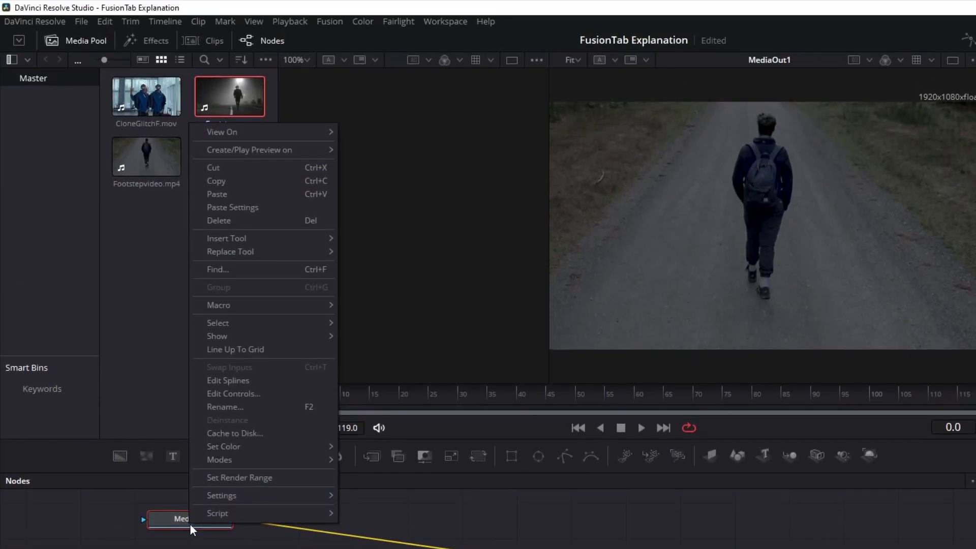
pyautogui.moveTo(276, 96)
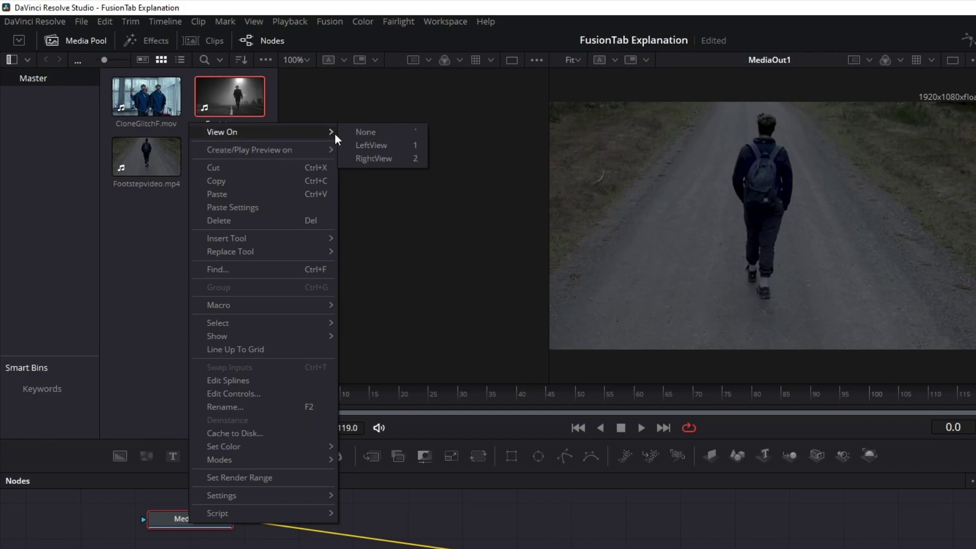
pyautogui.click(390, 148)
pyautogui.moveTo(548, 214); pyautogui.dragTo(647, 219)
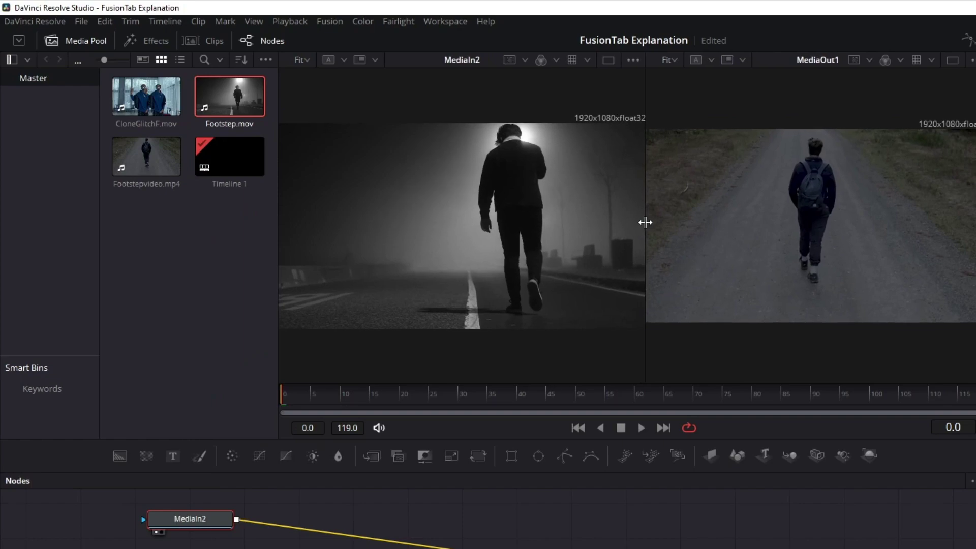
pyautogui.moveTo(189, 531); pyautogui.dragTo(185, 532)
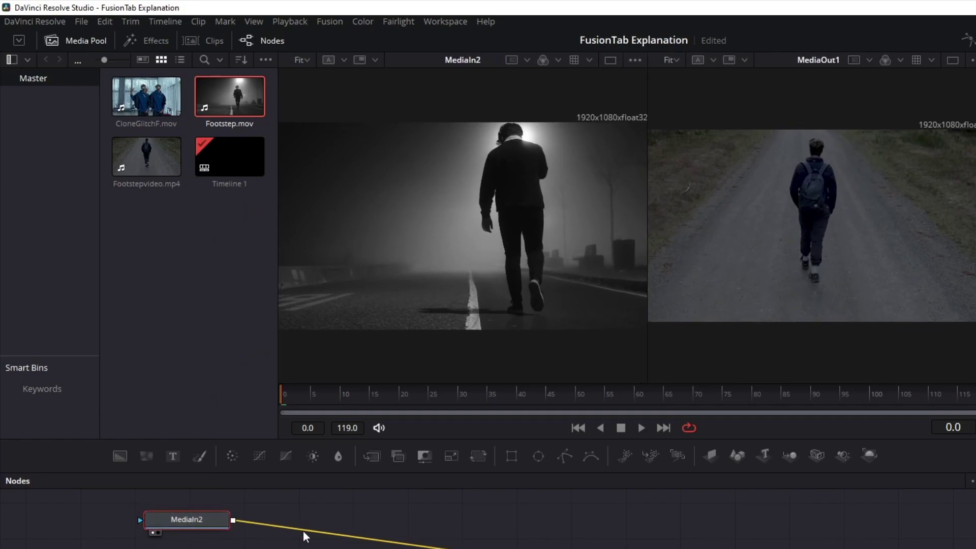
pyautogui.moveTo(322, 398); pyautogui.dragTo(264, 405)
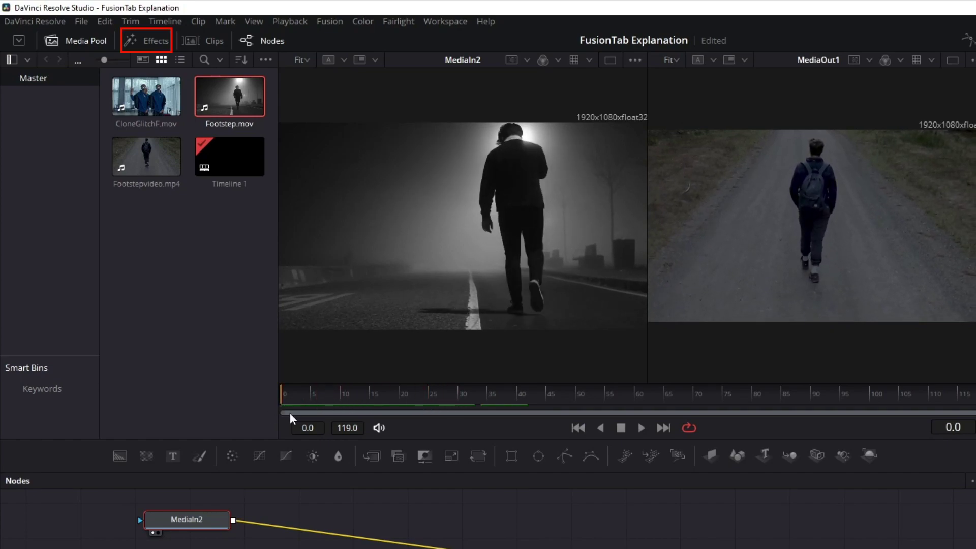
# - Hide the Media Pool, open the Effects library, and expand then collapse Tools and OpenFX
pyautogui.click(76, 38)
pyautogui.click(151, 45)
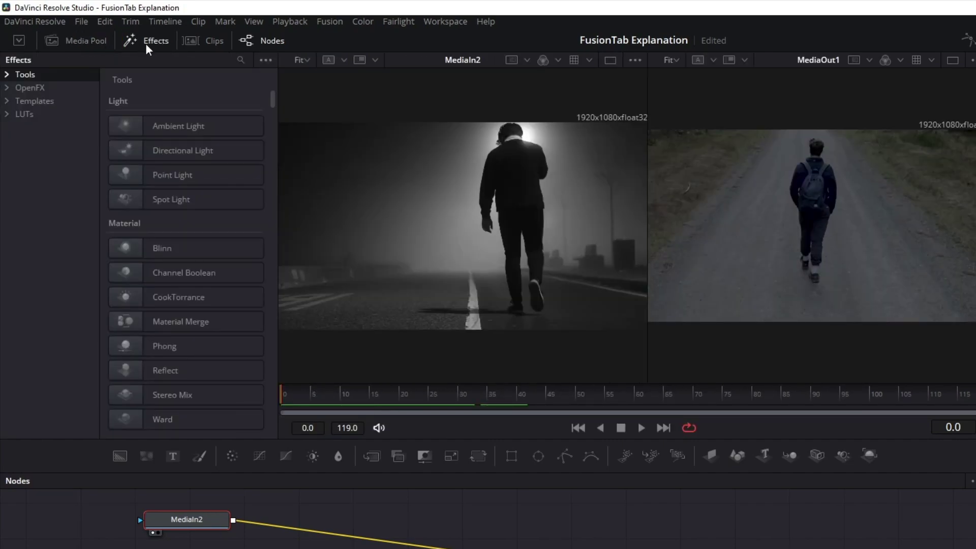
pyautogui.click(7, 75)
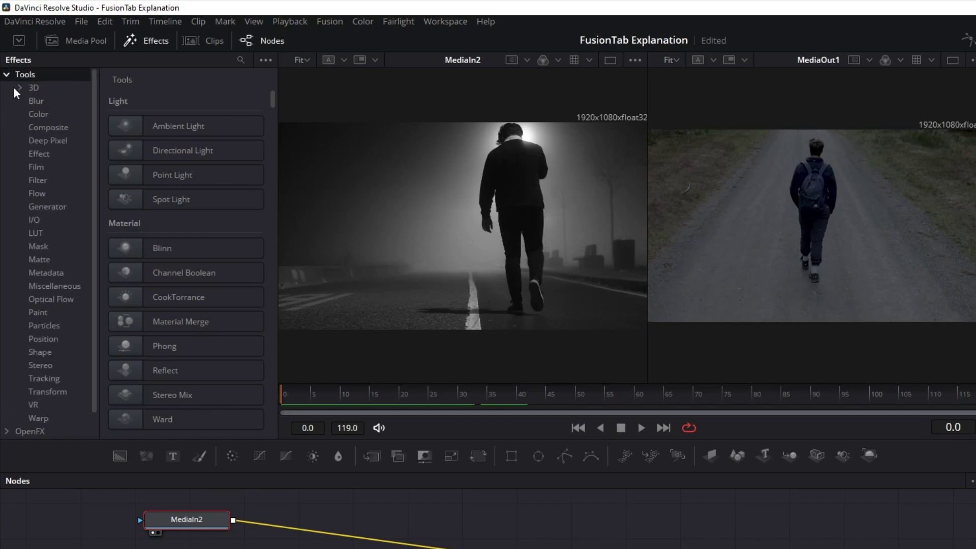
pyautogui.click(7, 76)
pyautogui.click(9, 87)
pyautogui.click(8, 87)
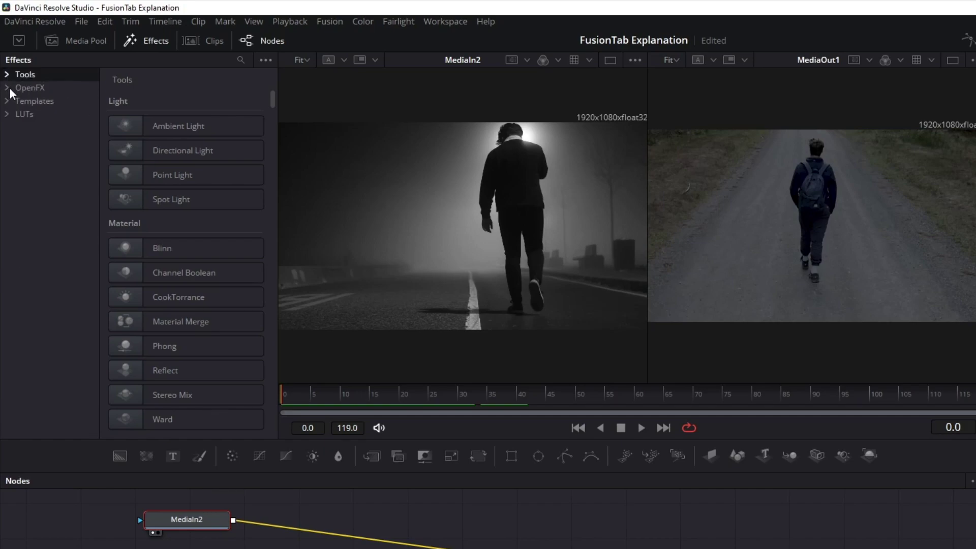
# - Browse the Templates list, then scroll through the LUTs list
pyautogui.click(47, 102)
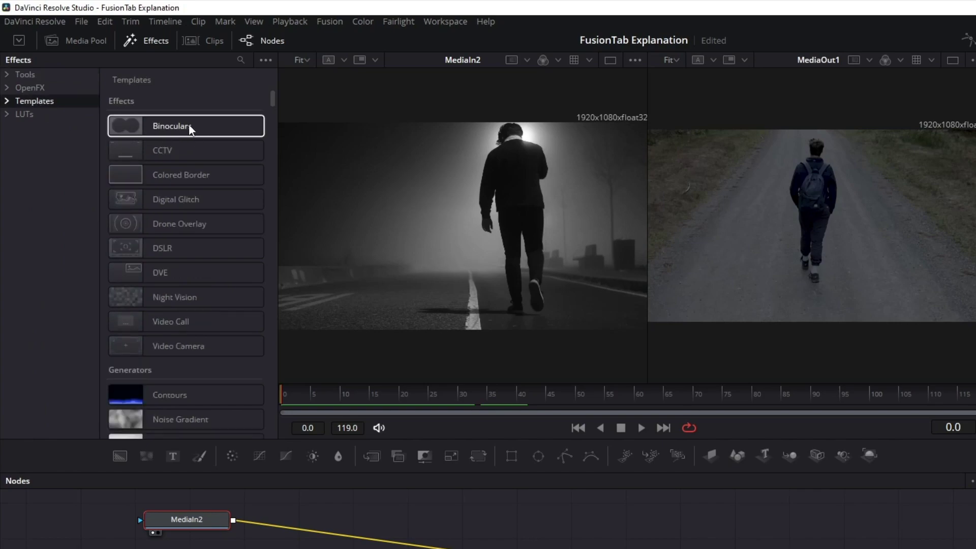
pyautogui.scroll(-3, 171, 223)
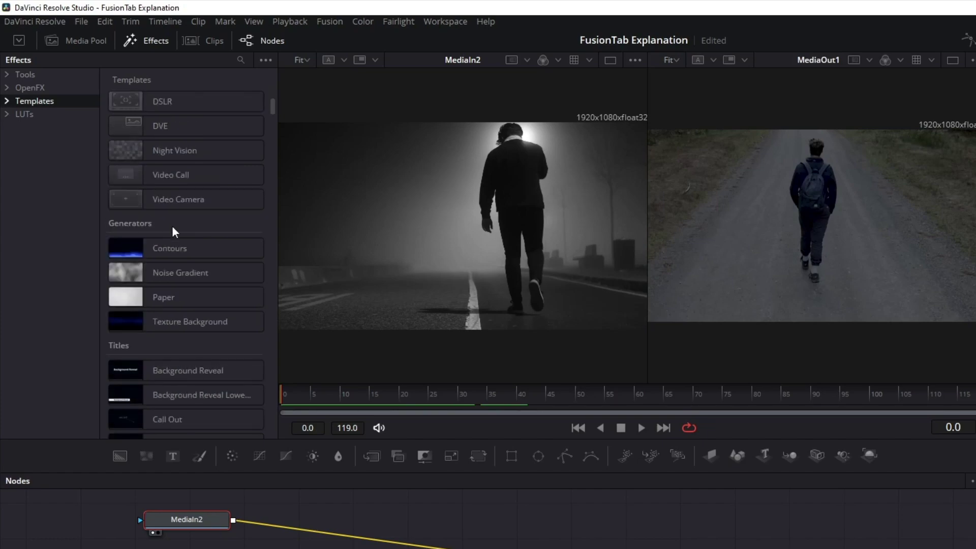
pyautogui.scroll(-3, 178, 366)
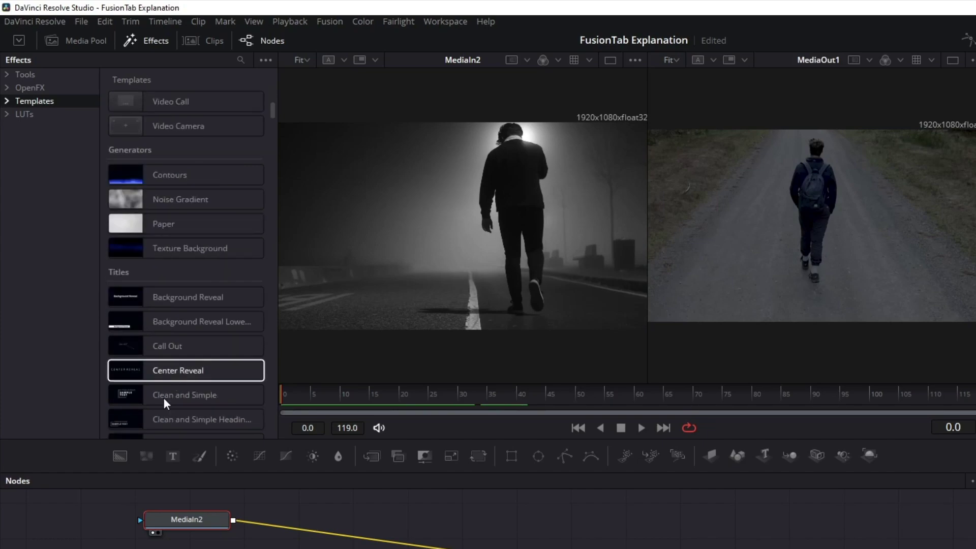
pyautogui.click(36, 116)
pyautogui.scroll(-8, 192, 239)
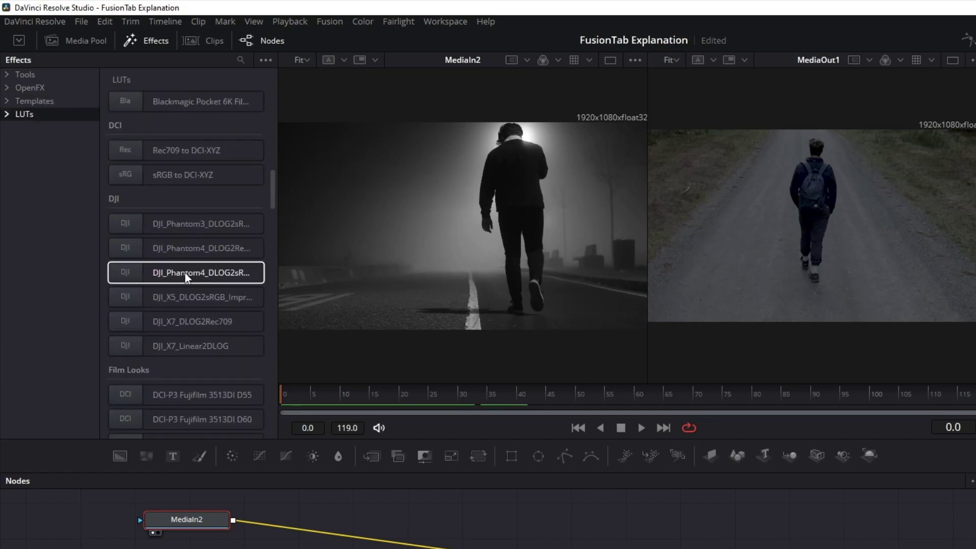
pyautogui.scroll(-10, 186, 277)
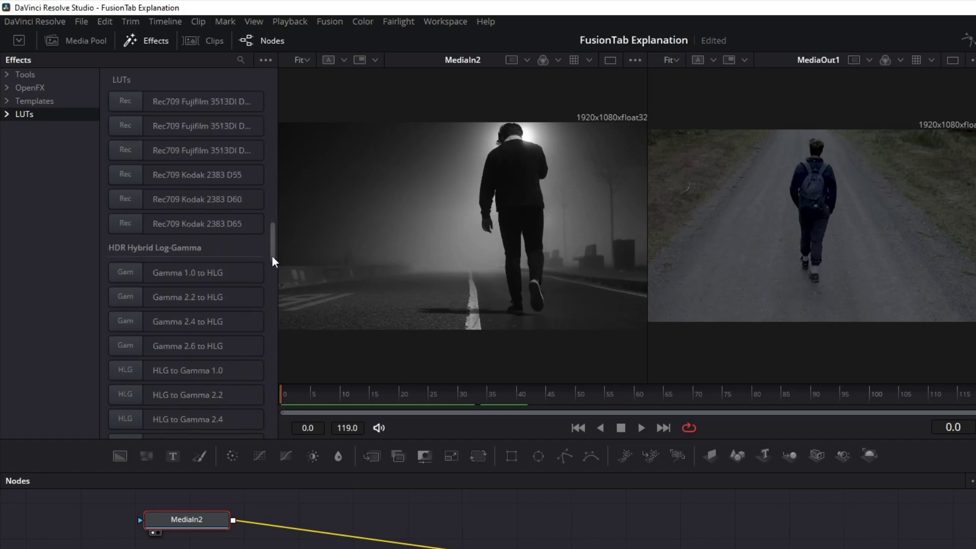
pyautogui.moveTo(272, 255); pyautogui.dragTo(273, 101)
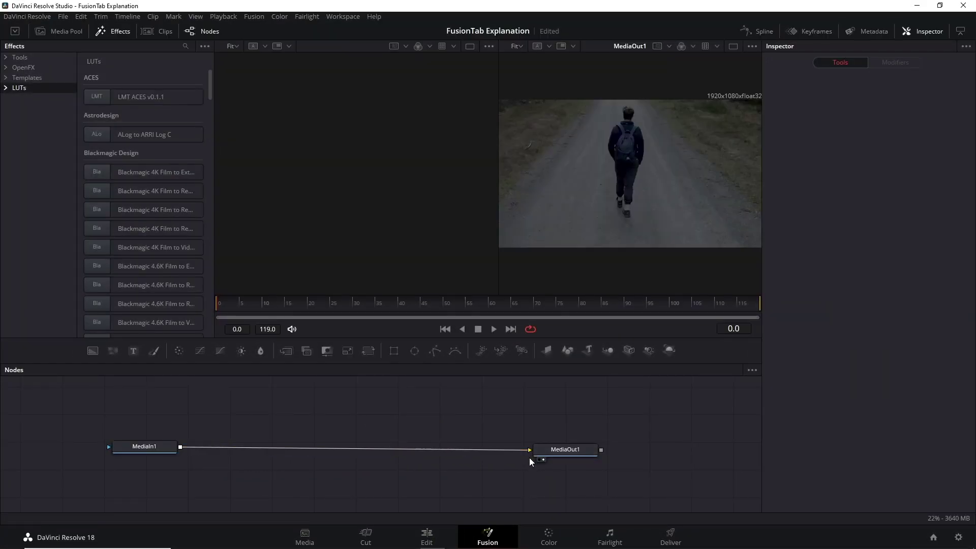
# - Add a Blur node after MediaIn1 and place Blur1 between MediaIn1 and MediaOut1
pyautogui.click(56, 32)
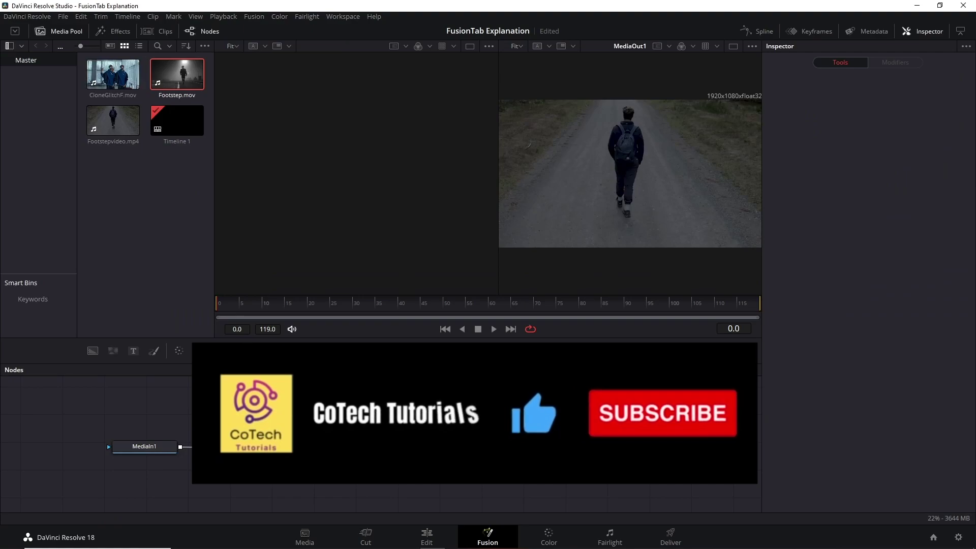
pyautogui.click(163, 442)
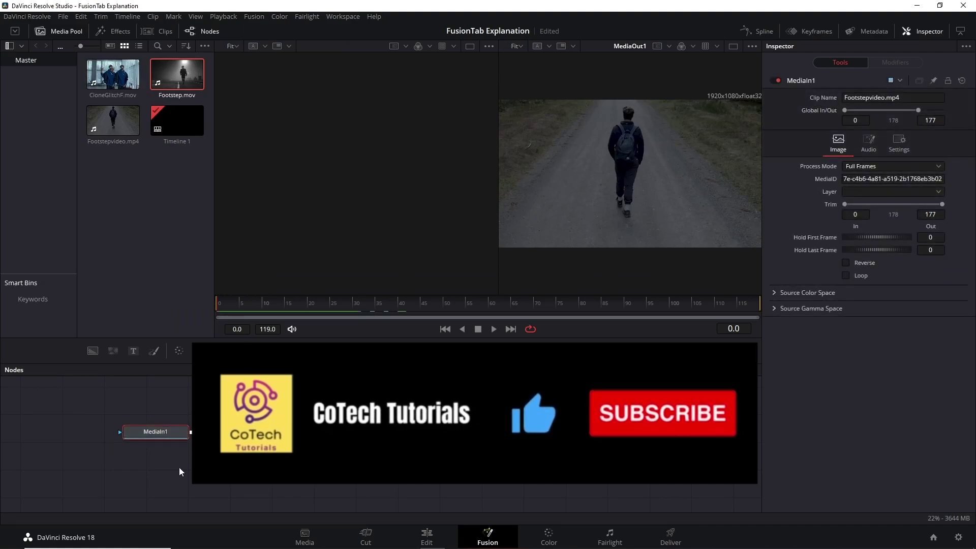
pyautogui.click(288, 330)
pyautogui.moveTo(257, 430); pyautogui.dragTo(369, 424)
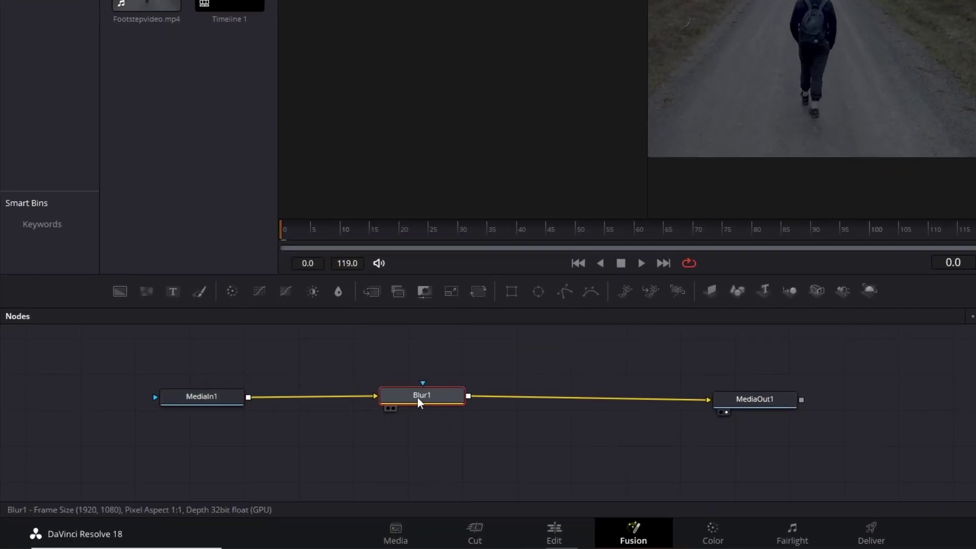
pyautogui.moveTo(433, 401); pyautogui.dragTo(439, 405)
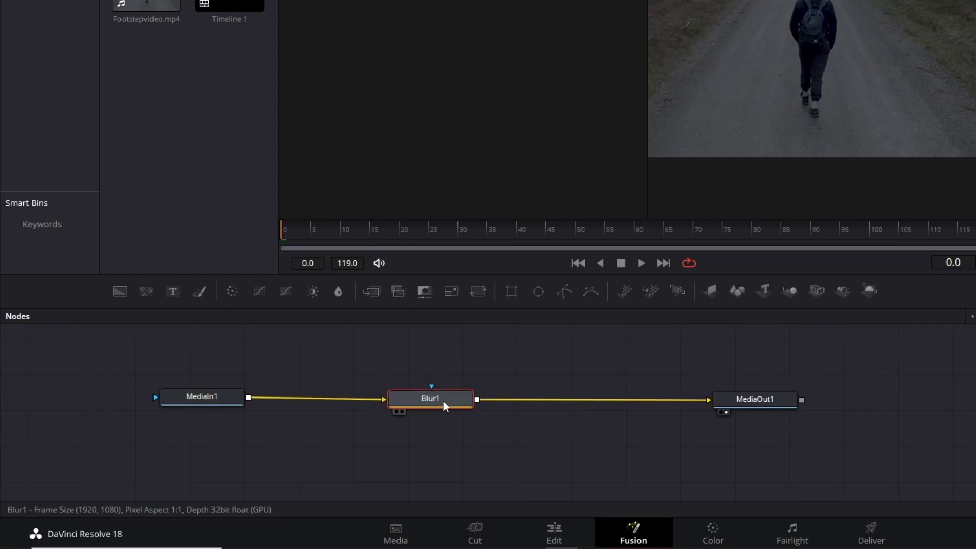
# - At frame 20, keyframe Blur Size 26.0 and lower Blend to about 0.65
pyautogui.moveTo(386, 233); pyautogui.dragTo(265, 237)
pyautogui.moveTo(270, 237); pyautogui.dragTo(390, 239)
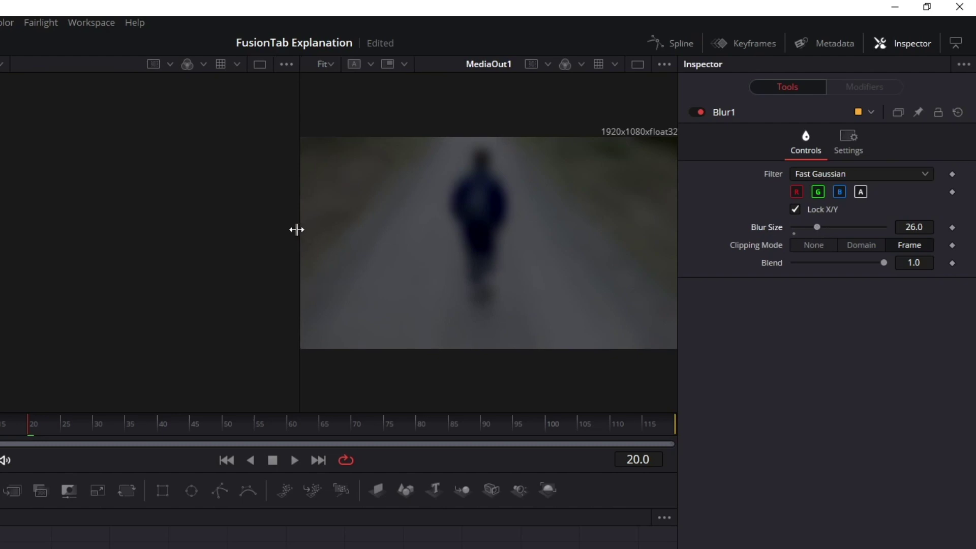
pyautogui.moveTo(296, 229); pyautogui.dragTo(245, 231)
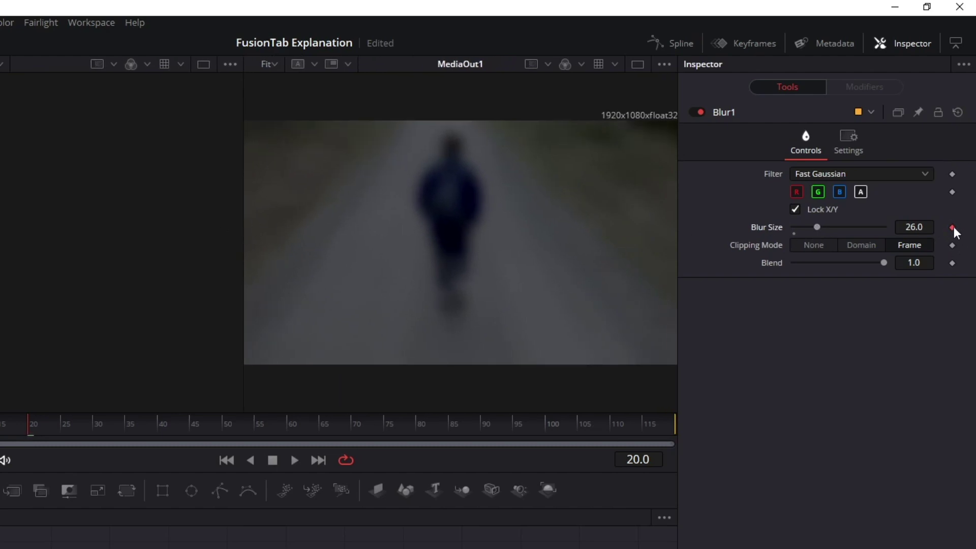
pyautogui.moveTo(884, 263); pyautogui.dragTo(852, 263)
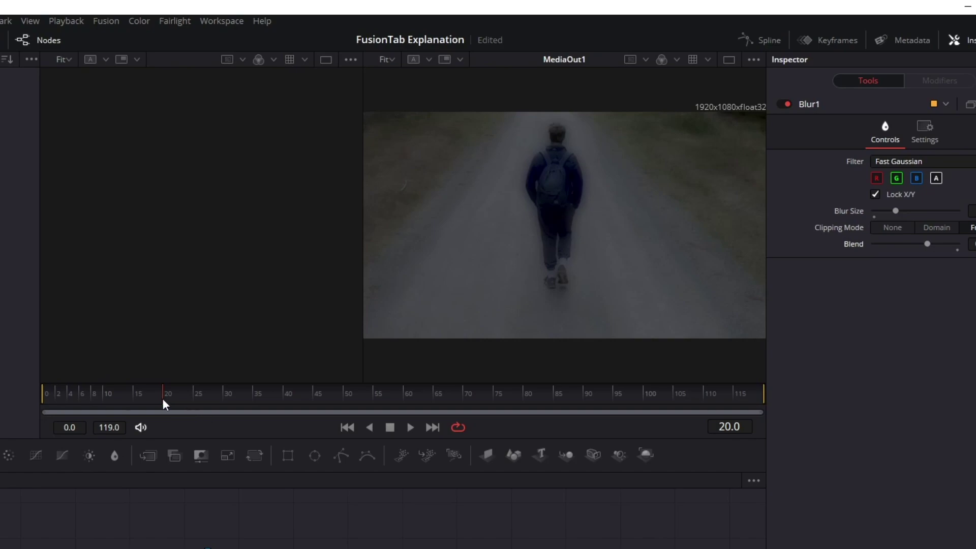
# - At frame 15, keyframe Blur Size 0 and Blend about 0.98, then scrub the early frames
pyautogui.moveTo(162, 398); pyautogui.dragTo(147, 399)
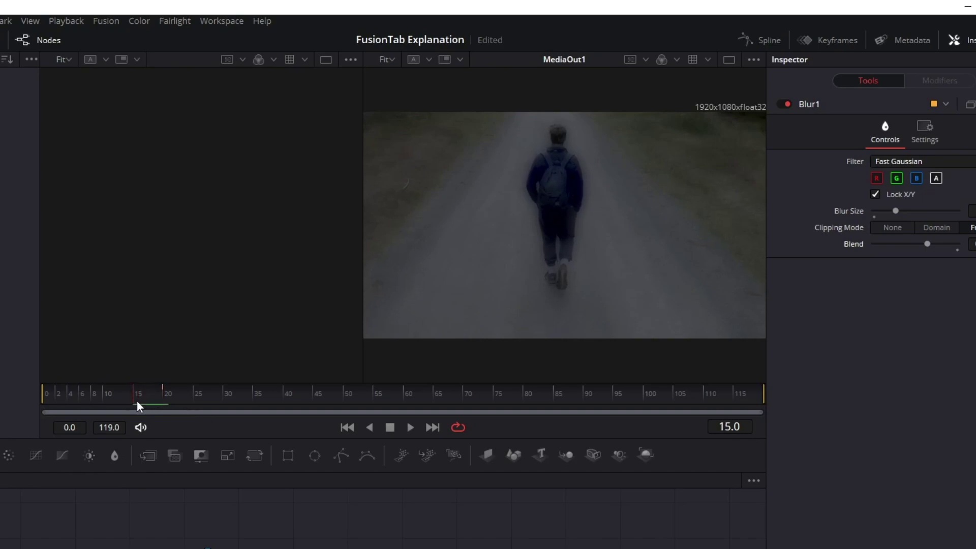
pyautogui.moveTo(894, 210); pyautogui.dragTo(884, 214)
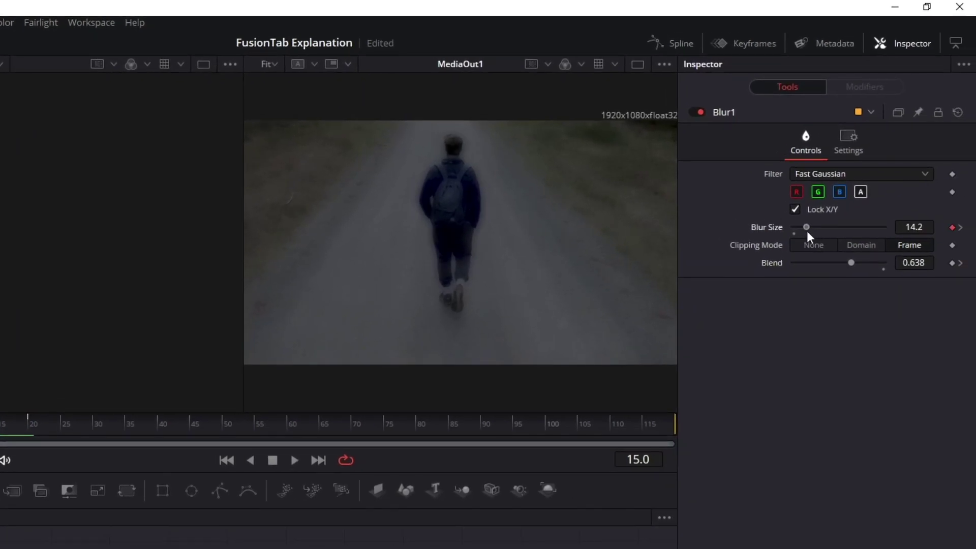
pyautogui.moveTo(807, 231); pyautogui.dragTo(793, 231)
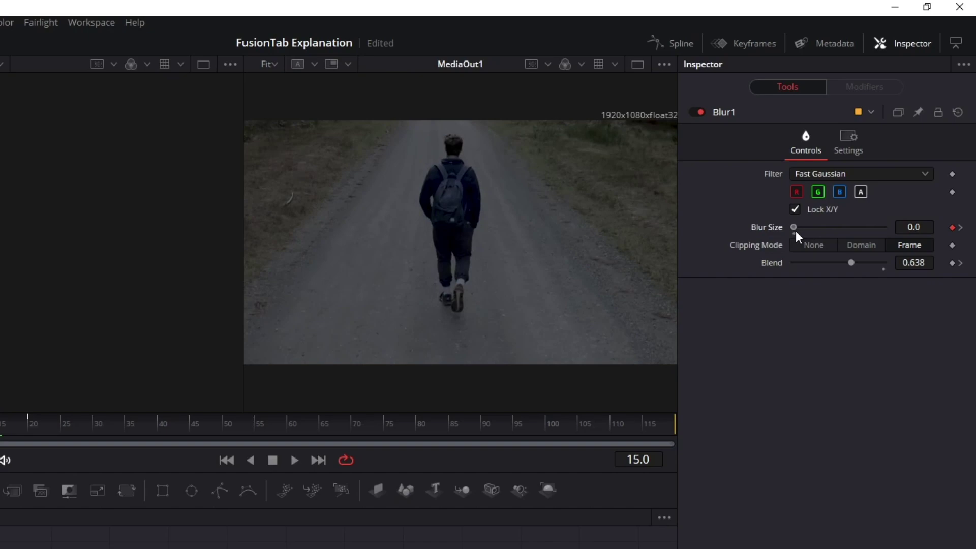
pyautogui.moveTo(846, 261); pyautogui.dragTo(881, 269)
pyautogui.click(0, 431)
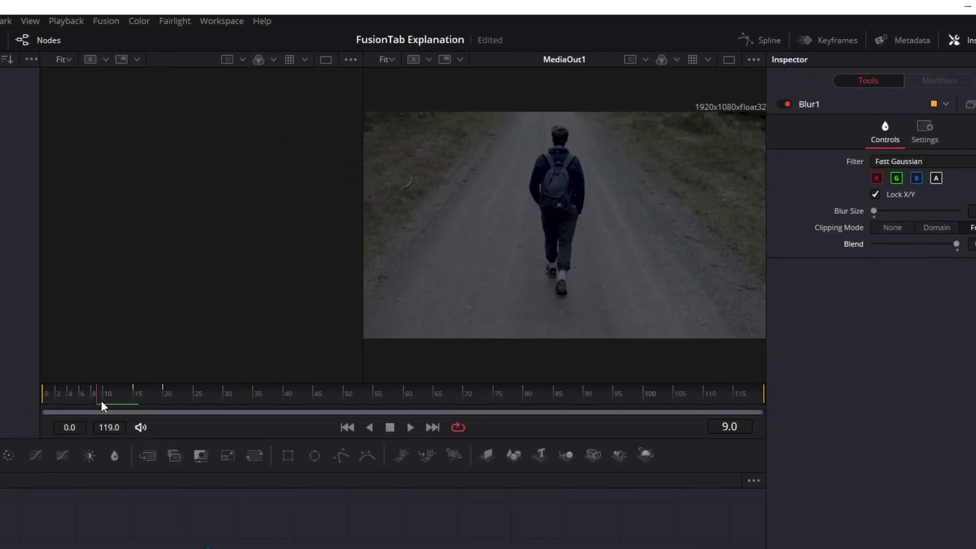
pyautogui.moveTo(102, 401); pyautogui.dragTo(375, 402)
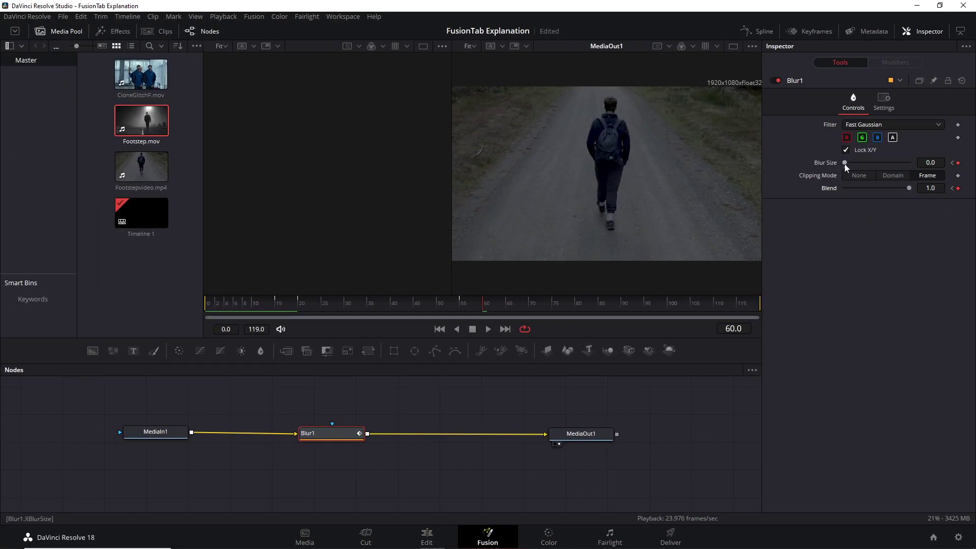
# - Preview the blur ramping in and clearing by frame 60 from frame 49 and the clip start
pyautogui.moveTo(445, 303); pyautogui.dragTo(434, 303)
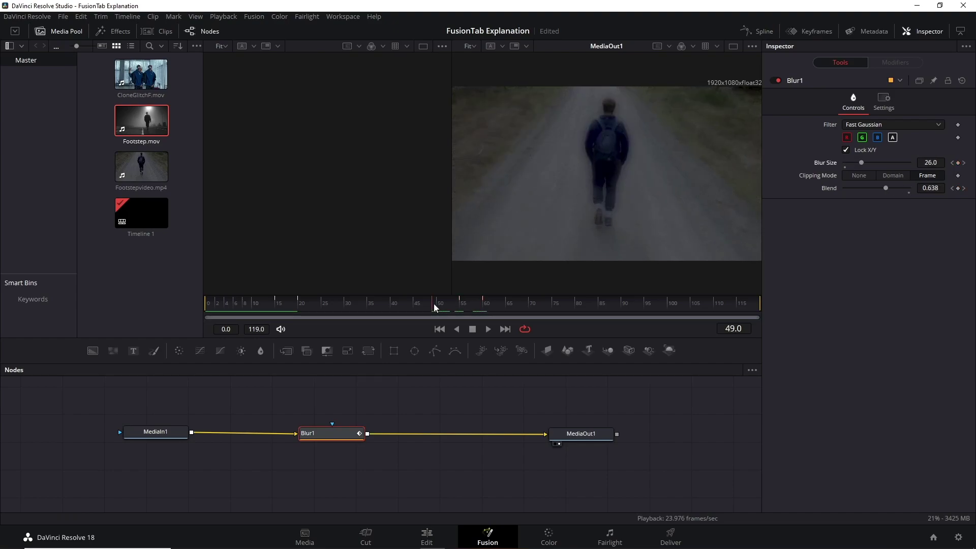
pyautogui.press('space')
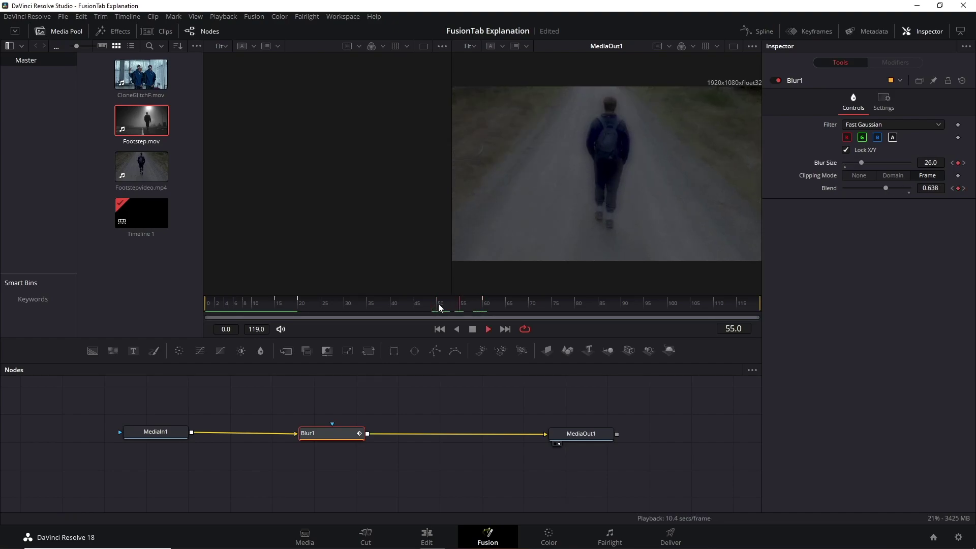
pyautogui.press('space')
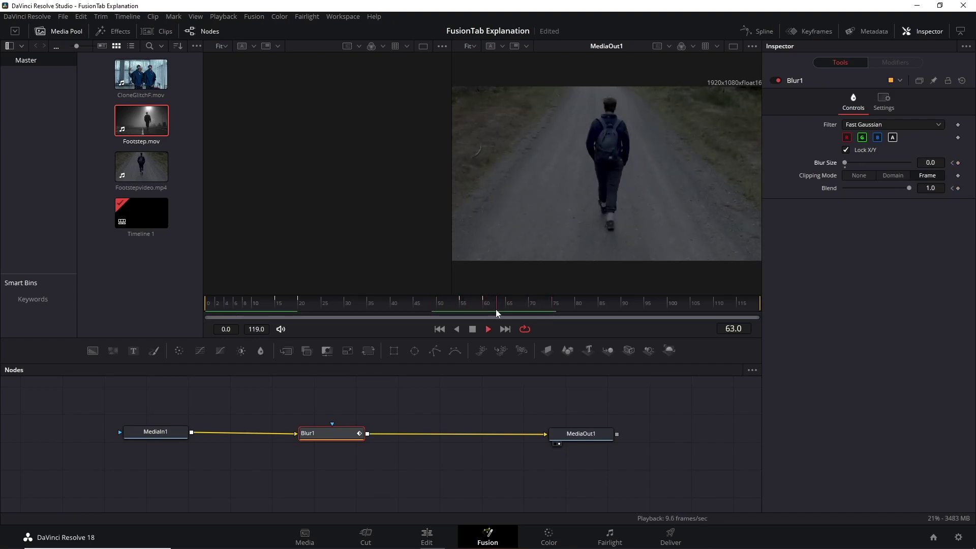
pyautogui.moveTo(533, 310); pyautogui.dragTo(270, 300)
pyautogui.press('space')
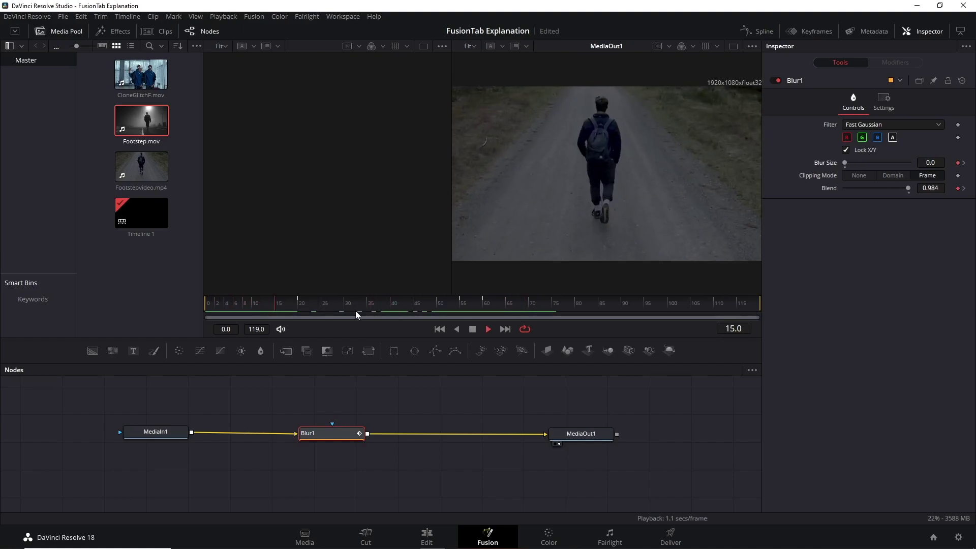